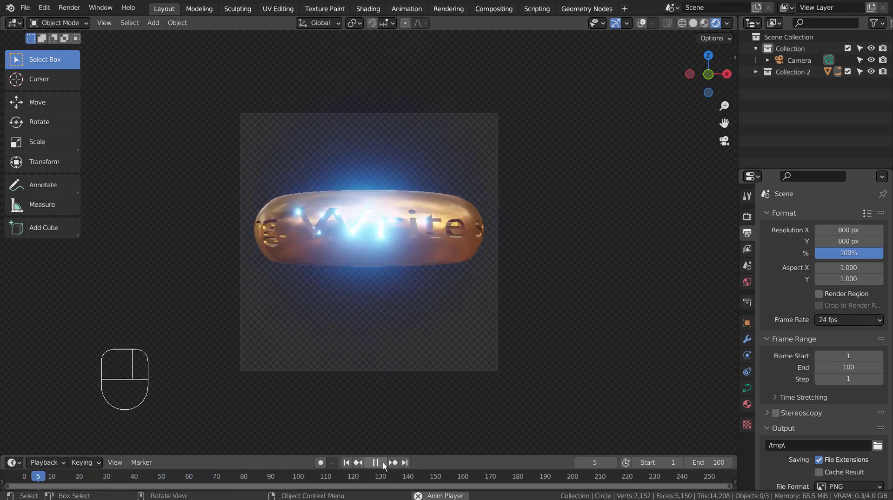
Play the glowing ring animation preview, then pause it and rewind to frame 1
{"action": "double_click", "coordinate": [383, 464]}
{"action": "left_click", "coordinate": [375, 464]}
{"action": "left_click", "coordinate": [347, 464]}
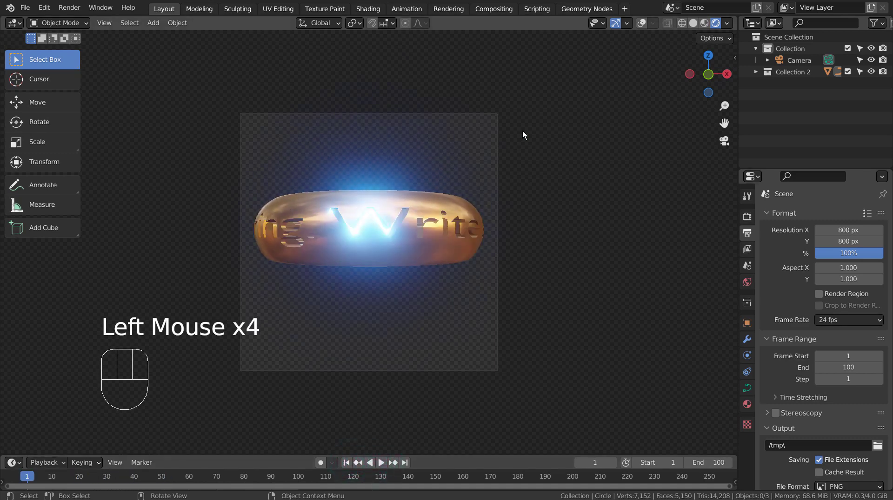
Exclude Collection 2, turn on viewport overlays and switch to solid shading
{"action": "left_click", "coordinate": [848, 72]}
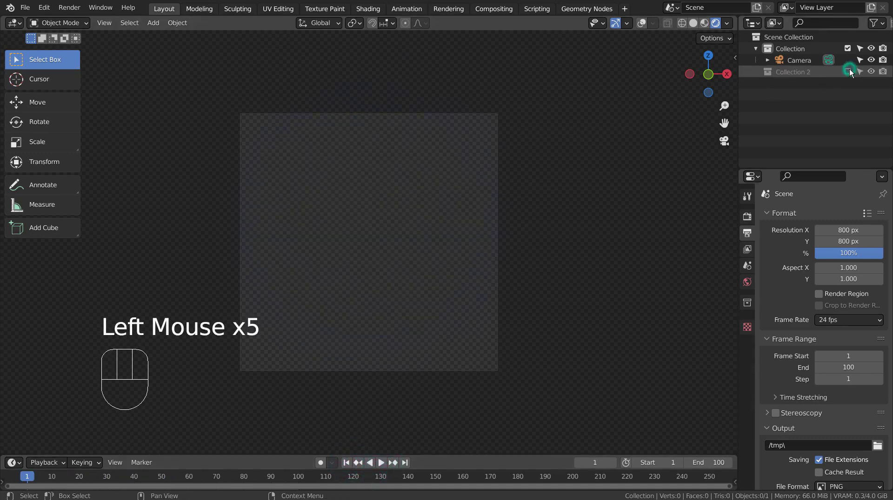
{"action": "left_click", "coordinate": [641, 24]}
{"action": "middle_click", "coordinate": [567, 193]}
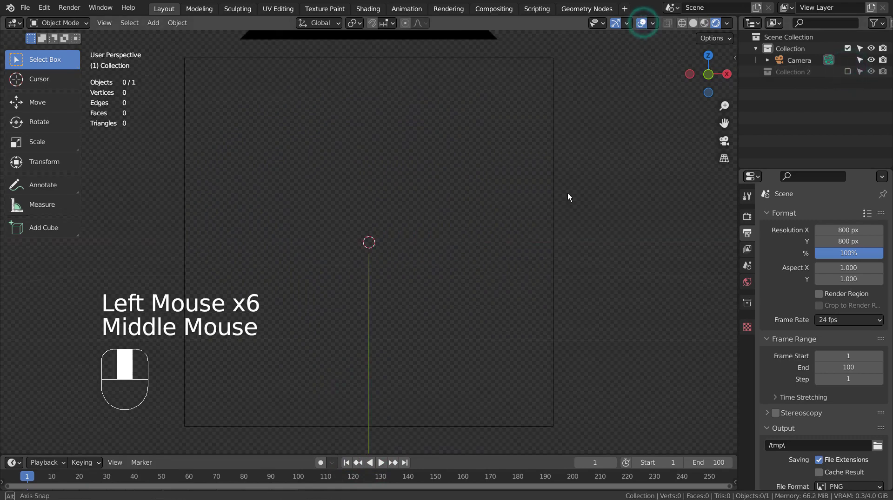
{"action": "middle_click_drag", "start_coordinate": [567, 193], "coordinate": [566, 215]}
{"action": "scroll", "coordinate": [567, 215], "scroll_direction": "down", "scroll_amount": 2}
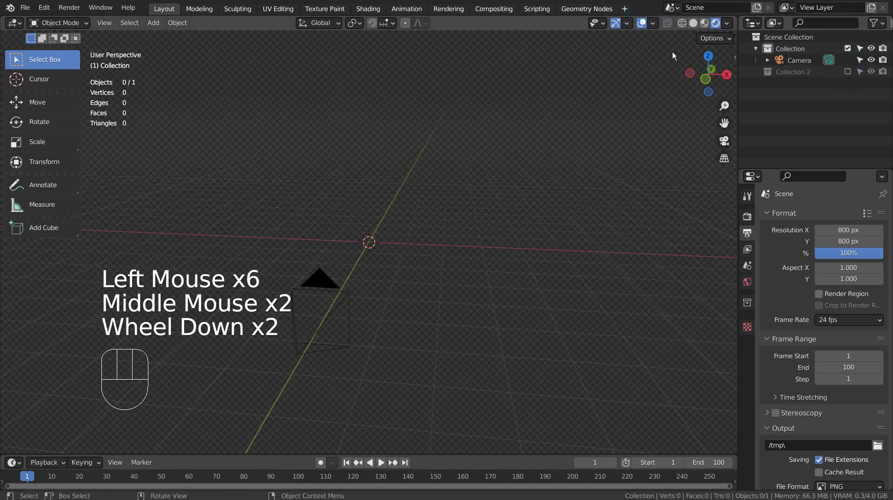
{"action": "left_click", "coordinate": [693, 23]}
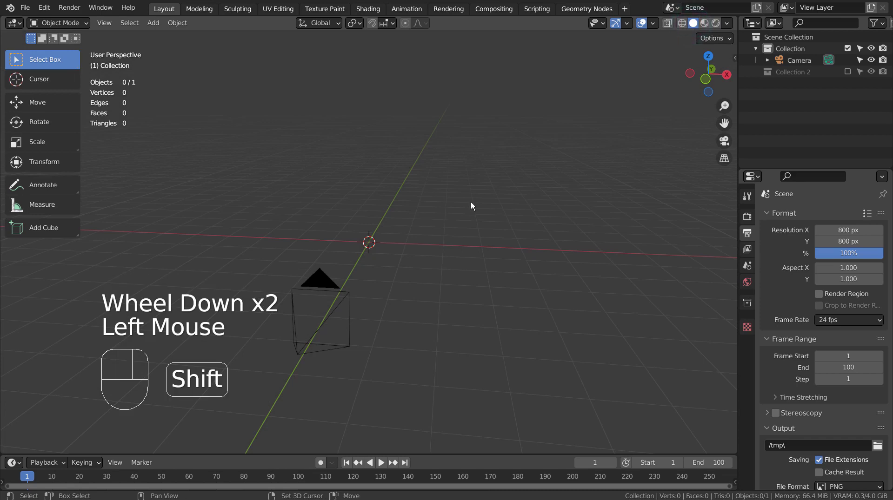
Add a text object and replace its text with 'WRITE SOMETHING ON THE WRING.'
{"action": "key", "text": "shift+a"}
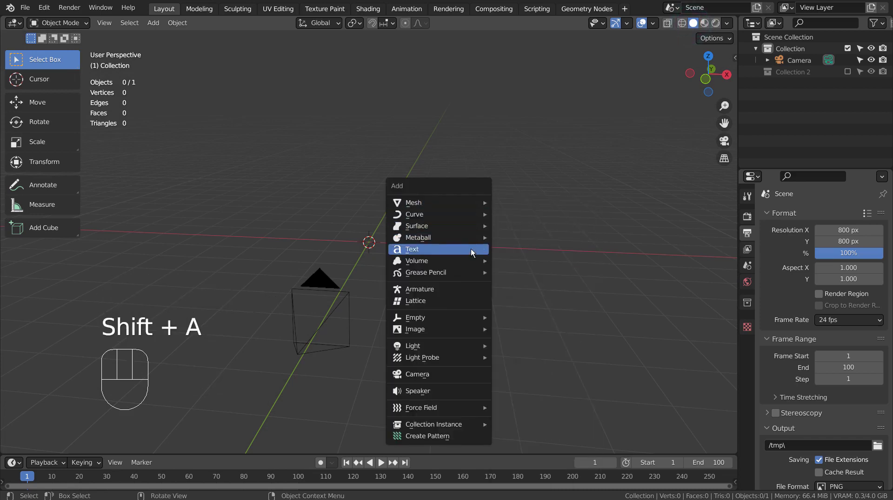
{"action": "left_click", "coordinate": [471, 251]}
{"action": "key", "text": "Tab"}
{"action": "key", "text": "BackSpace"}
{"action": "key", "text": "BackSpace"}
{"action": "key", "text": "BackSpace"}
{"action": "key", "text": "BackSpace"}
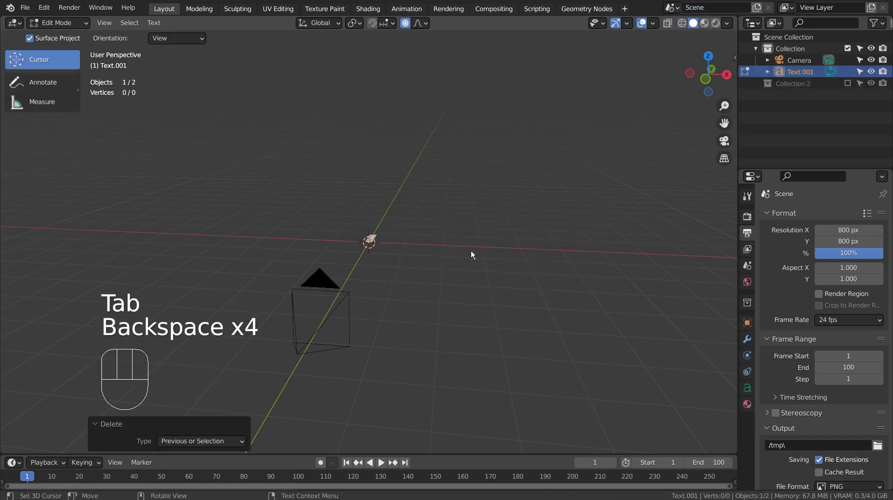
{"action": "type", "text": "WRITE SOME"}
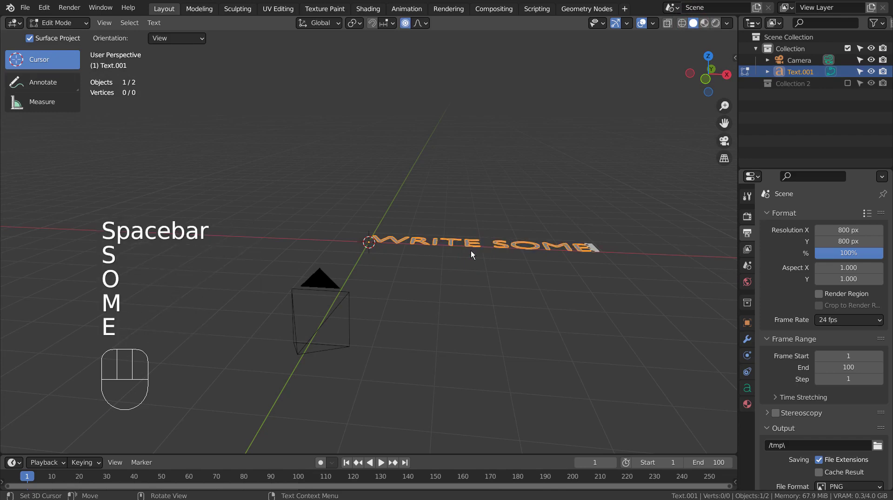
{"action": "type", "text": "THING ON THE WRING."}
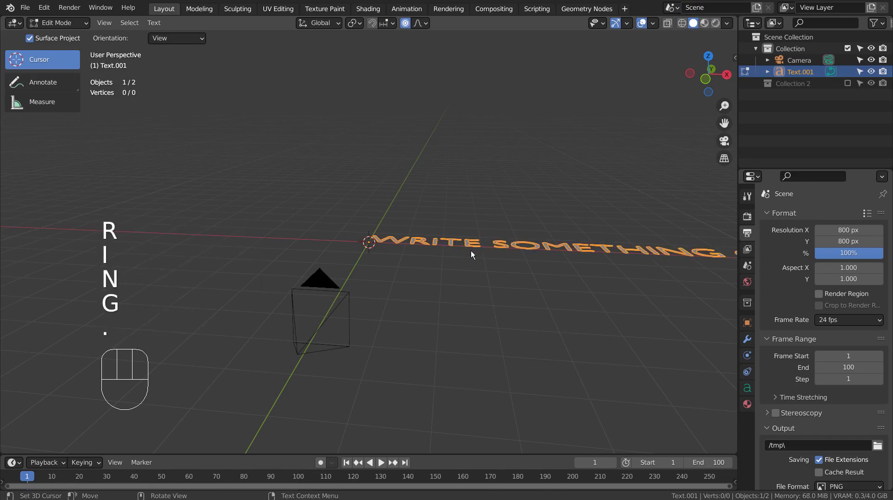
{"action": "key", "text": "Tab"}
{"action": "scroll", "coordinate": [470, 250], "scroll_direction": "down", "scroll_amount": 2}
{"action": "middle_click_drag", "start_coordinate": [471, 256], "coordinate": [502, 325]}
Fix the misspelled ending so the text reads 'WRITE SOMETHING ON THE RING.'
{"action": "key", "text": "Tab"}
{"action": "key", "text": "BackSpace"}
{"action": "key", "text": "BackSpace"}
{"action": "key", "text": "BackSpace"}
{"action": "key", "text": "BackSpace"}
{"action": "key", "text": "BackSpace"}
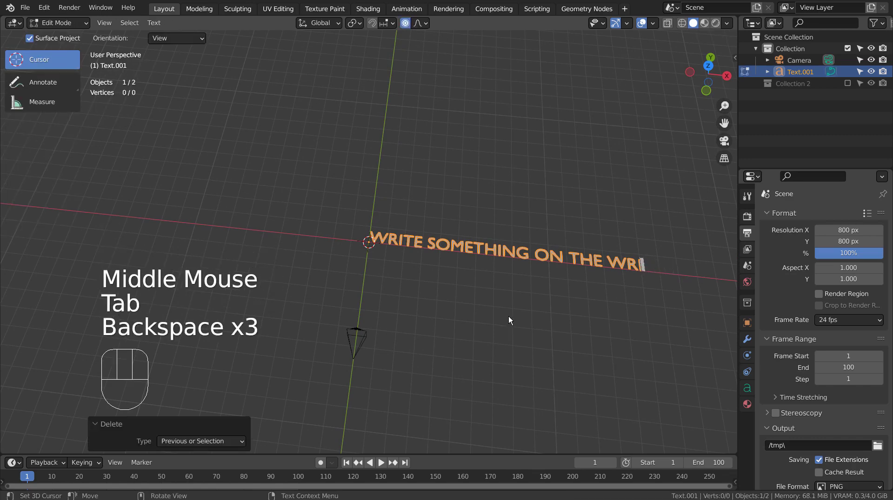
{"action": "key", "text": "BackSpace"}
{"action": "type", "text": "RING."}
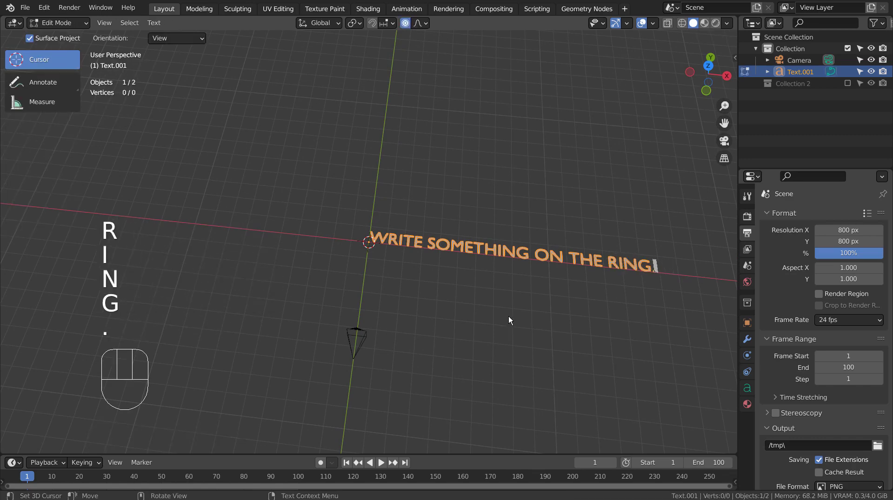
{"action": "key", "text": "Tab"}
Rotate the text 90° on the X axis so it stands upright
{"action": "key", "text": "r"}
{"action": "key", "text": "x"}
{"action": "key", "text": "9"}
{"action": "key", "text": "0"}
{"action": "key", "text": "Return"}
{"action": "middle_click_drag", "start_coordinate": [508, 316], "coordinate": [425, 283], "text": "shift"}
{"action": "scroll", "coordinate": [425, 283], "scroll_direction": "up", "scroll_amount": 2}
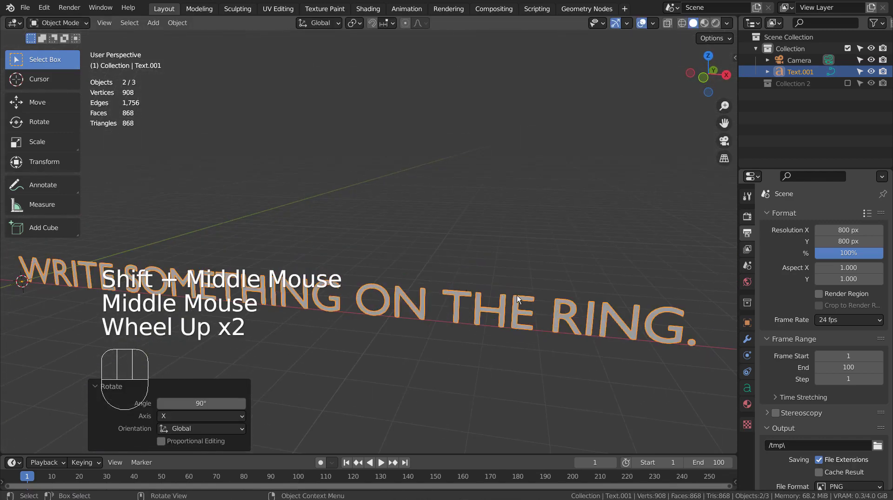
{"action": "middle_click_drag", "start_coordinate": [517, 295], "coordinate": [477, 296]}
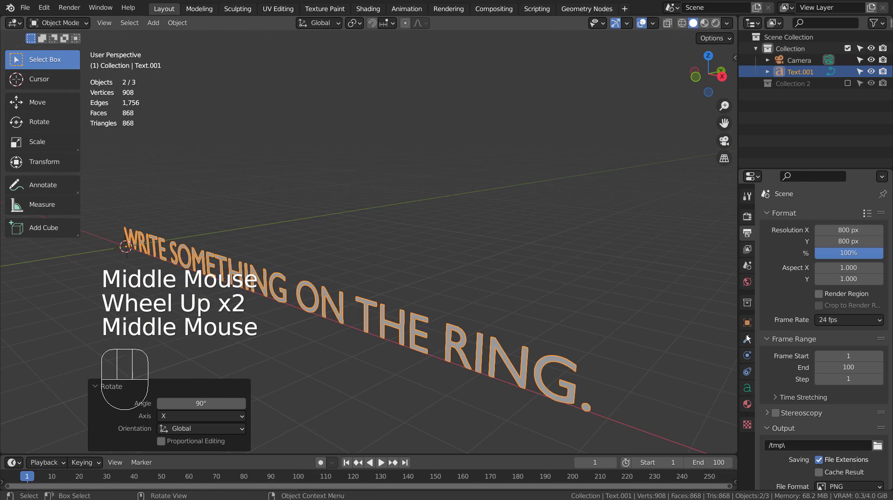
Set the text's Extrude to 0.34 m in its geometry settings
{"action": "left_click", "coordinate": [746, 389]}
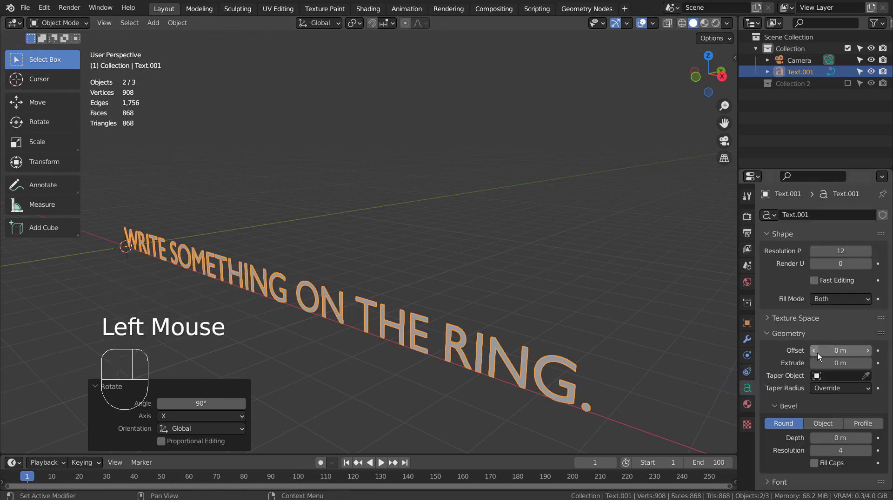
{"action": "left_click_drag", "start_coordinate": [833, 362], "coordinate": [855, 363], "text": "shift"}
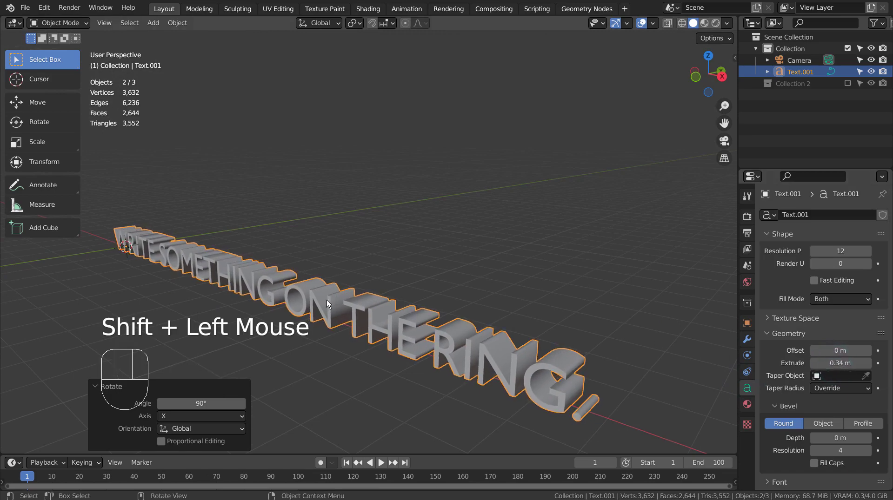
{"action": "middle_click_drag", "start_coordinate": [353, 297], "coordinate": [413, 256]}
In top view, add a circle curve and set it to 3D
{"action": "key", "text": "KP_7"}
{"action": "scroll", "coordinate": [406, 290], "scroll_direction": "down", "scroll_amount": 2}
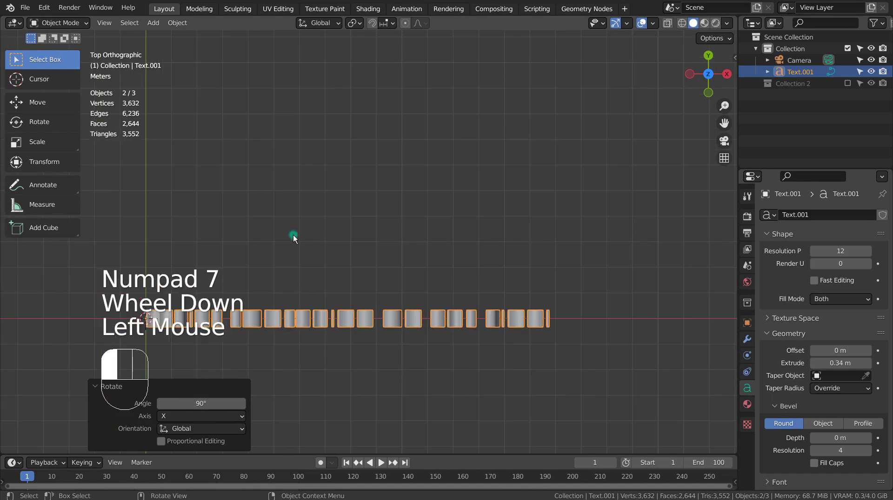
{"action": "left_click", "coordinate": [293, 235]}
{"action": "key", "text": "shift+a"}
{"action": "mouse_move", "coordinate": [293, 200]}
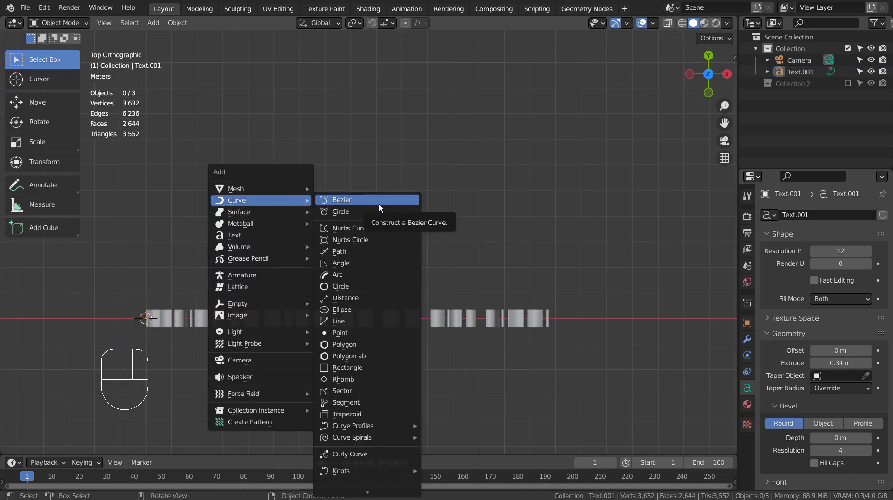
{"action": "left_click", "coordinate": [378, 287]}
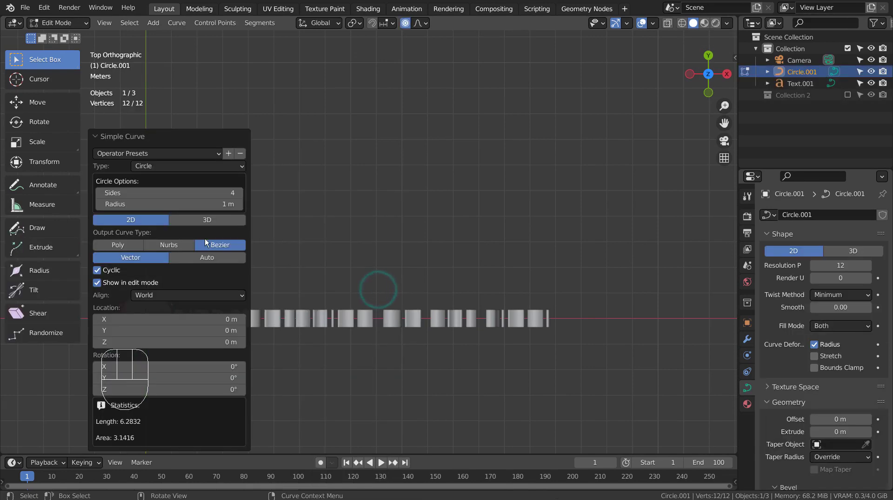
{"action": "left_click", "coordinate": [199, 220]}
{"action": "middle_click_drag", "start_coordinate": [321, 222], "coordinate": [663, 206], "text": "shift"}
Scale the circle curve up to about 6.49
{"action": "key", "text": "Tab"}
{"action": "key", "text": "s"}
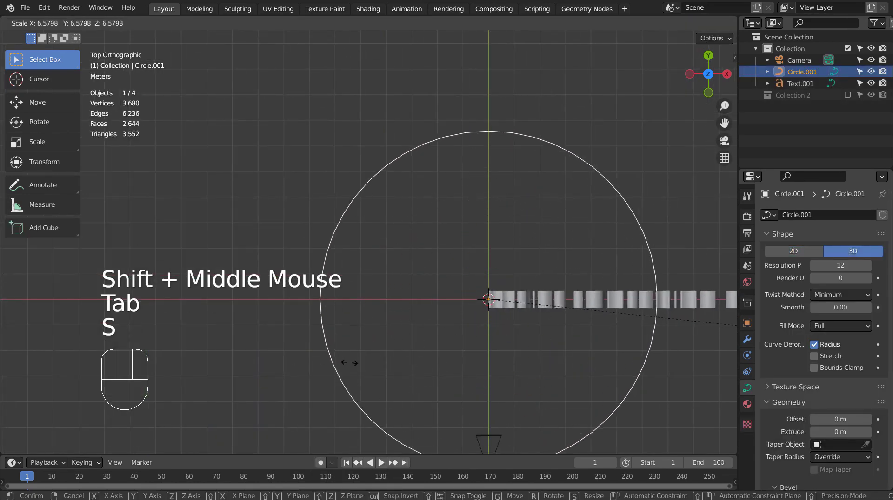
{"action": "left_click", "coordinate": [327, 360]}
{"action": "middle_click_drag", "start_coordinate": [327, 360], "coordinate": [335, 265], "text": "shift"}
Give the text a Curve modifier that bends it along Circle.001
{"action": "left_click", "coordinate": [539, 297]}
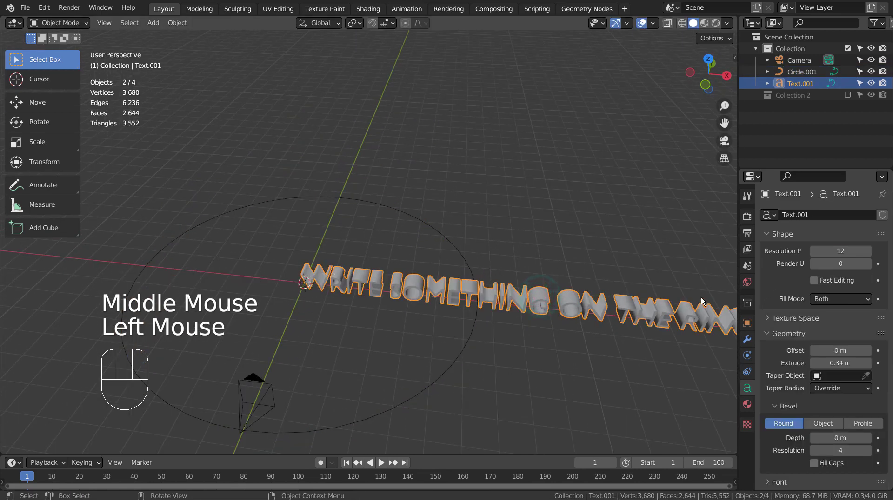
{"action": "left_click", "coordinate": [746, 342]}
{"action": "left_click", "coordinate": [824, 214]}
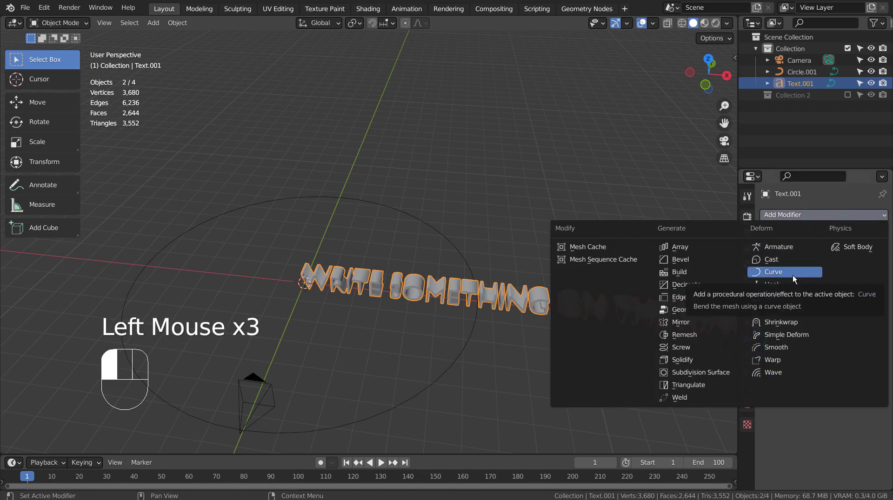
{"action": "left_click", "coordinate": [792, 273]}
{"action": "left_click", "coordinate": [817, 251]}
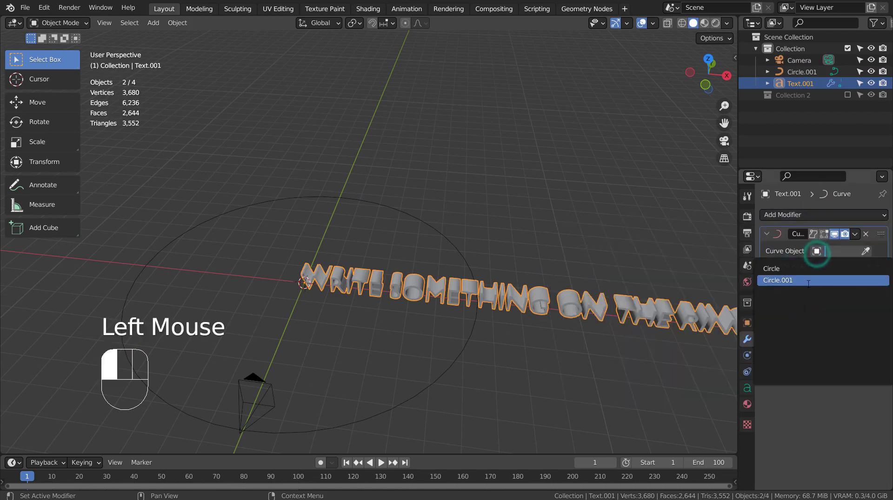
{"action": "left_click", "coordinate": [808, 281]}
{"action": "middle_click_drag", "start_coordinate": [626, 307], "coordinate": [522, 303]}
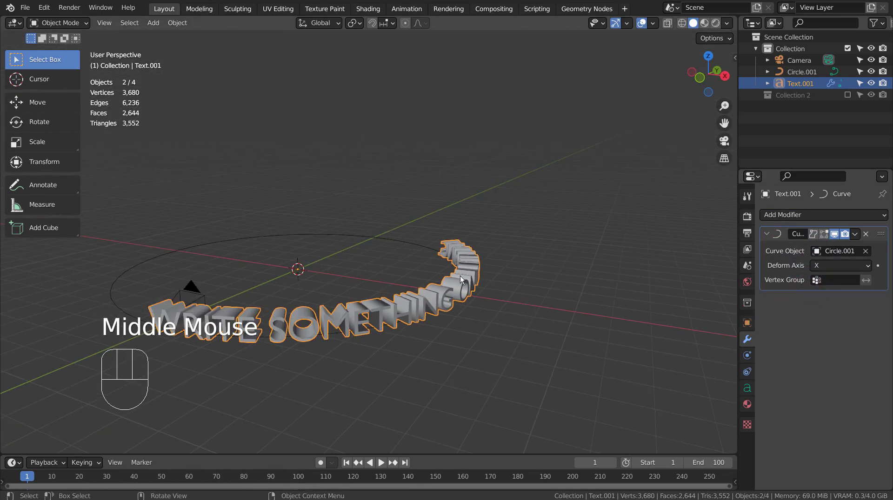
Resize the guide circle, shrinking it to 0.4 then enlarging it again
{"action": "left_click", "coordinate": [418, 245]}
{"action": "key", "text": "s"}
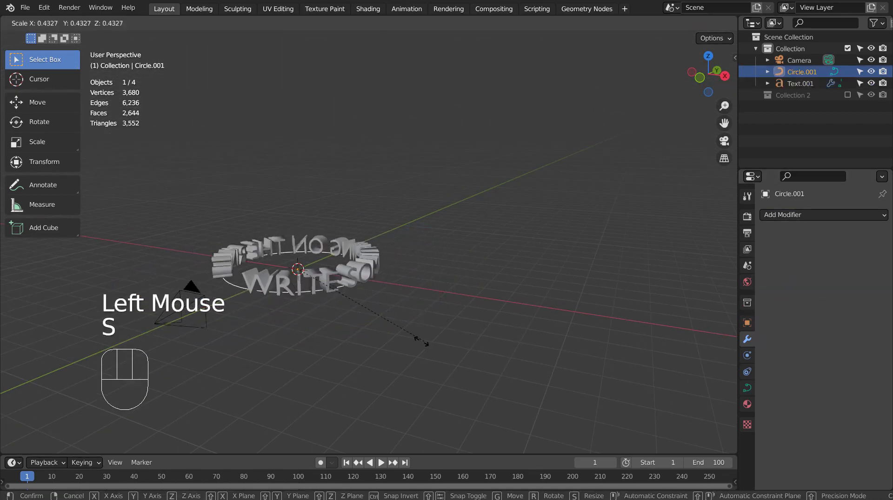
{"action": "left_click", "coordinate": [411, 342]}
{"action": "middle_click_drag", "start_coordinate": [411, 341], "coordinate": [402, 316]}
{"action": "scroll", "coordinate": [401, 317], "scroll_direction": "up", "scroll_amount": 2}
{"action": "key", "text": "s"}
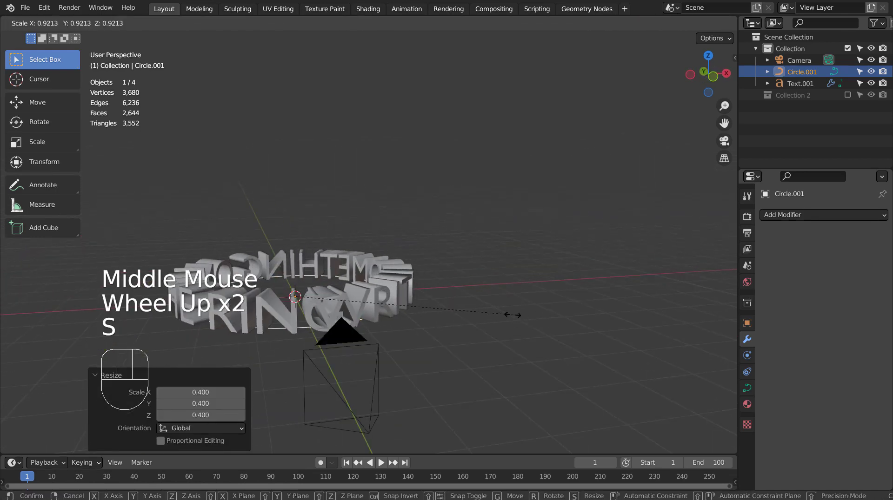
{"action": "left_click", "coordinate": [526, 315]}
{"action": "middle_click_drag", "start_coordinate": [526, 315], "coordinate": [538, 321]}
{"action": "key", "text": "KP_1"}
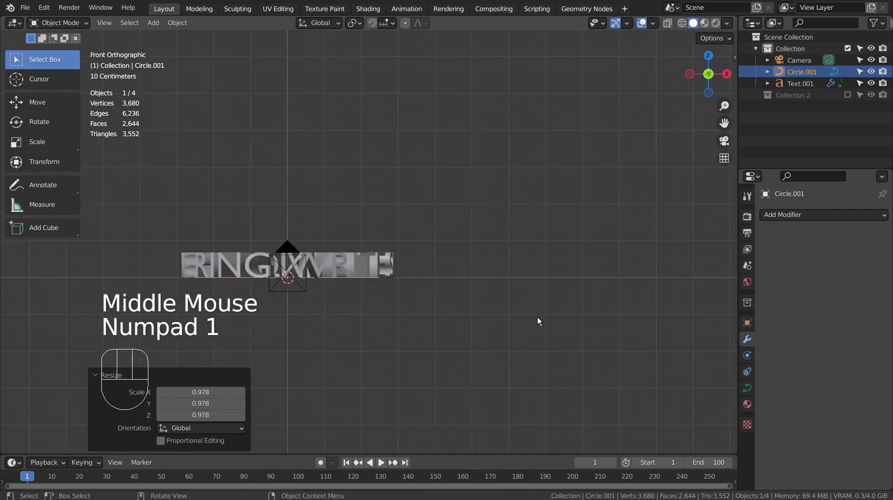
Convert the curved Text.001 lettering into a mesh
{"action": "right_click", "coordinate": [387, 258]}
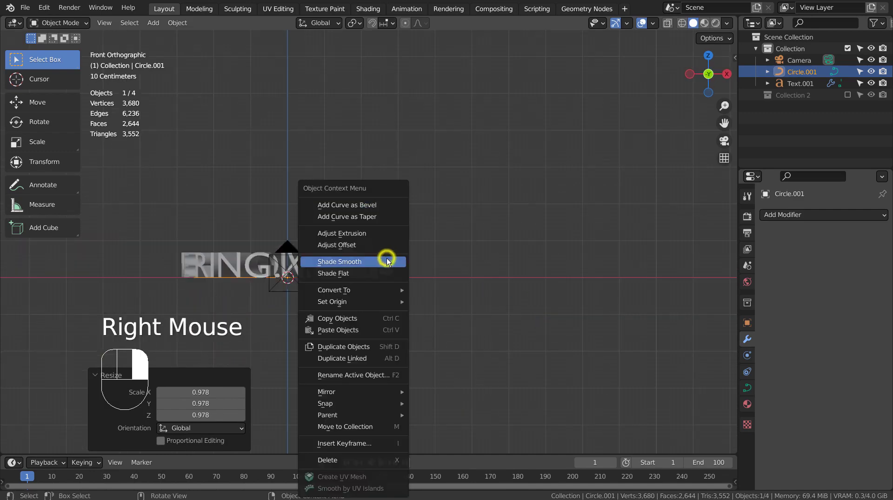
{"action": "left_click", "coordinate": [212, 266]}
{"action": "right_click", "coordinate": [252, 266]}
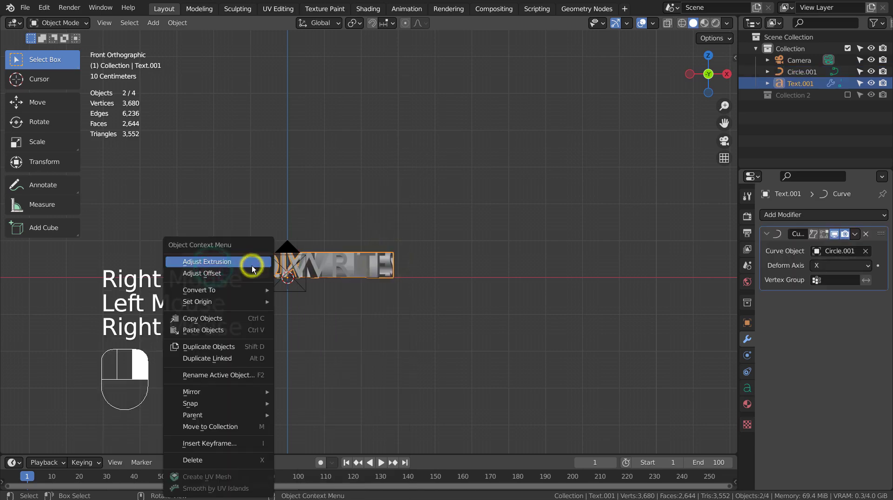
{"action": "mouse_move", "coordinate": [255, 289]}
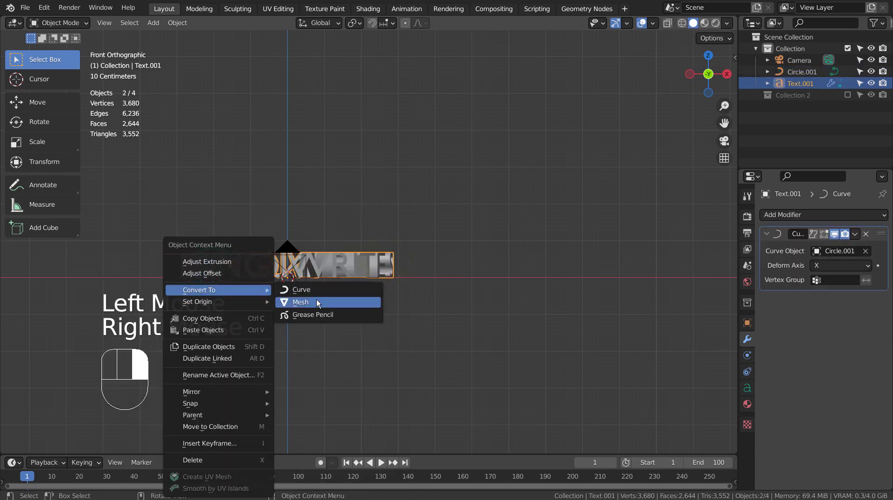
{"action": "left_click", "coordinate": [317, 300]}
{"action": "middle_click_drag", "start_coordinate": [330, 298], "coordinate": [478, 292]}
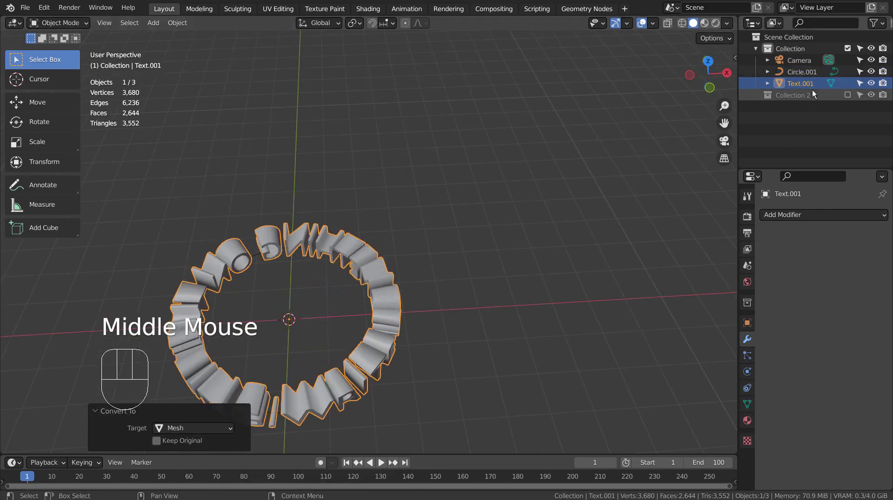
Delete the Circle.001 guide curve and reselect the lettering mesh
{"action": "left_click", "coordinate": [809, 69]}
{"action": "key", "text": "x"}
{"action": "left_click", "coordinate": [425, 233]}
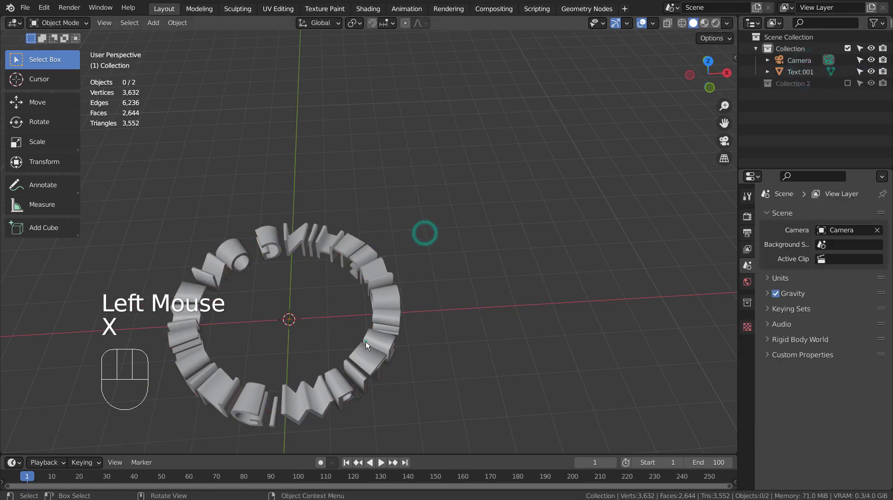
{"action": "left_click", "coordinate": [366, 342]}
Rotate the lettering ring 11.9° about Z from the top view
{"action": "key", "text": "KP_7"}
{"action": "key", "text": "r"}
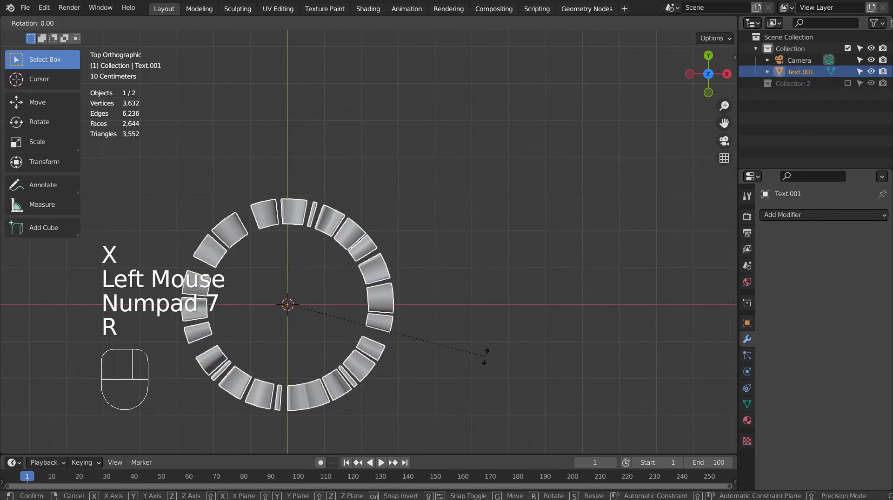
{"action": "left_click", "coordinate": [467, 390]}
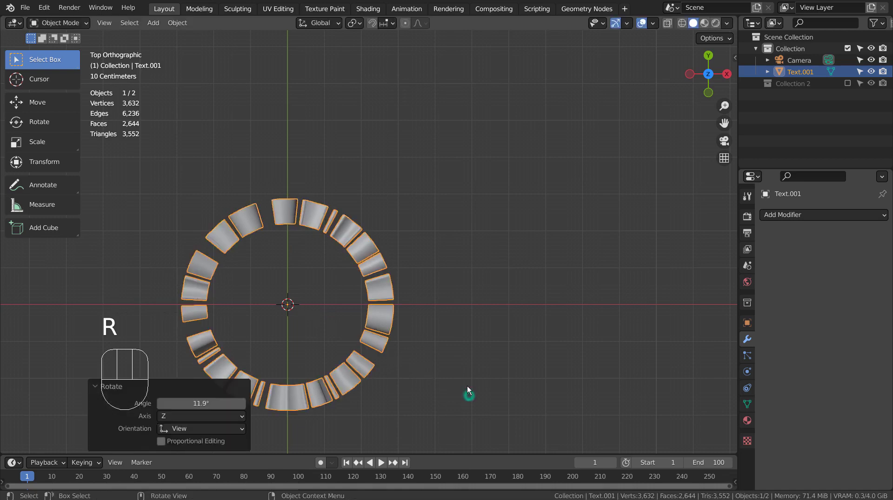
{"action": "key", "text": "KP_1"}
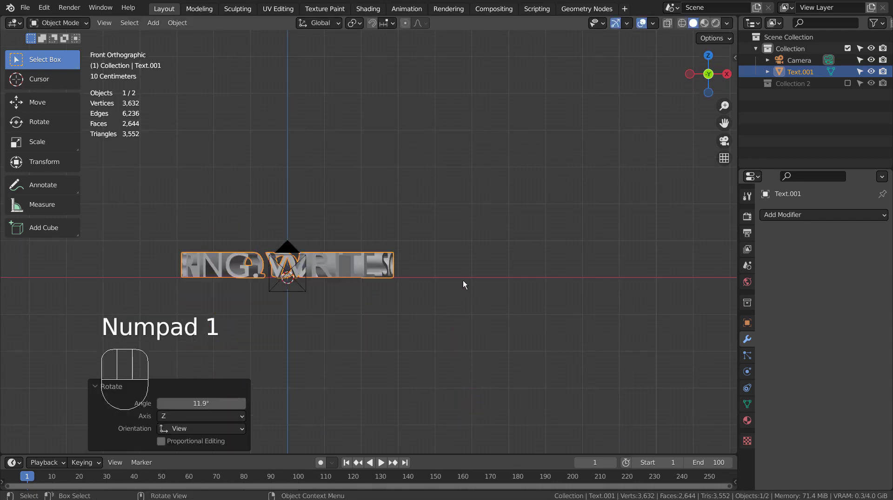
Add a torus mesh and view it from directly above
{"action": "middle_click_drag", "start_coordinate": [464, 277], "coordinate": [465, 329]}
{"action": "left_click", "coordinate": [465, 329]}
{"action": "key", "text": "shift+a"}
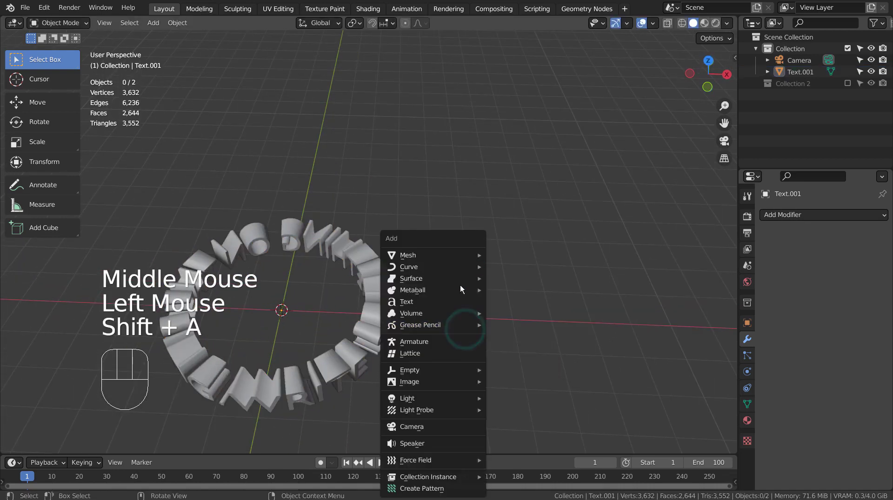
{"action": "mouse_move", "coordinate": [460, 259]}
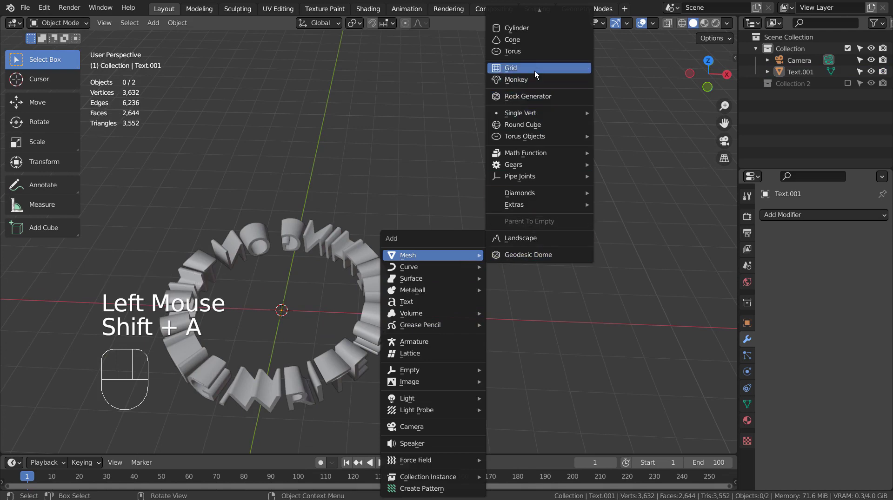
{"action": "left_click", "coordinate": [534, 54]}
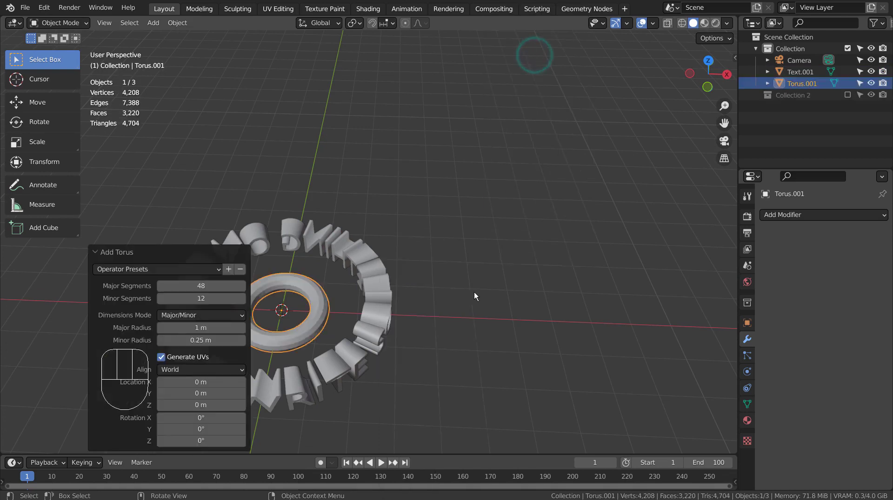
{"action": "middle_click_drag", "start_coordinate": [470, 295], "coordinate": [525, 300], "text": "shift"}
{"action": "scroll", "coordinate": [525, 300], "scroll_direction": "up", "scroll_amount": 2}
{"action": "middle_click_drag", "start_coordinate": [499, 342], "coordinate": [485, 295], "text": "shift"}
{"action": "middle_click_drag", "start_coordinate": [451, 271], "coordinate": [526, 345]}
{"action": "key", "text": "KP_7"}
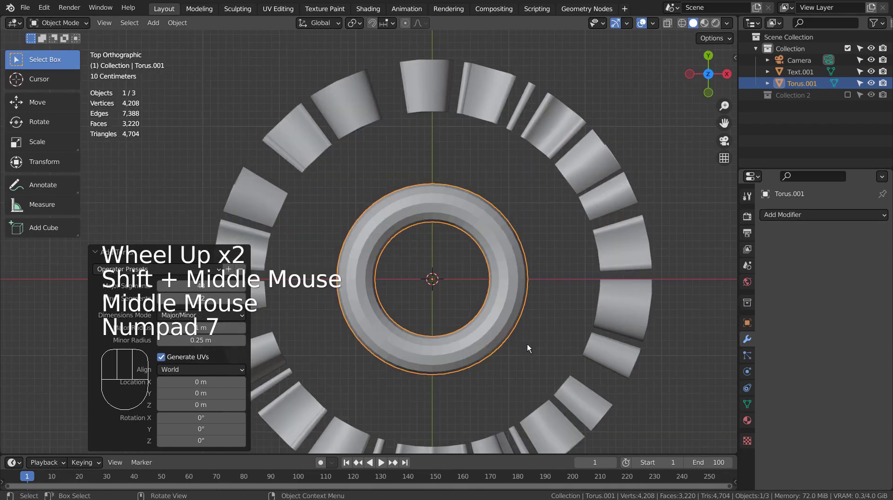
Set the torus to 32 major and 32 minor segments
{"action": "left_click", "coordinate": [203, 286]}
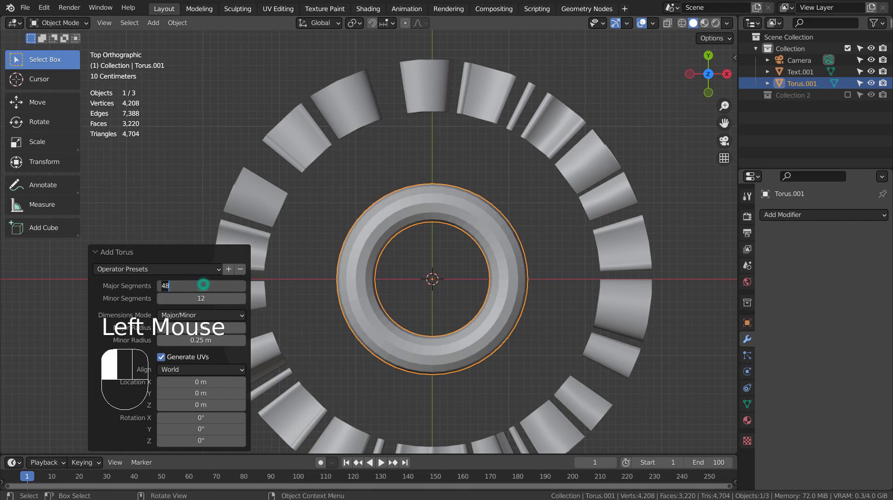
{"action": "type", "text": "32"}
{"action": "key", "text": "Tab"}
{"action": "type", "text": "32"}
{"action": "key", "text": "Return"}
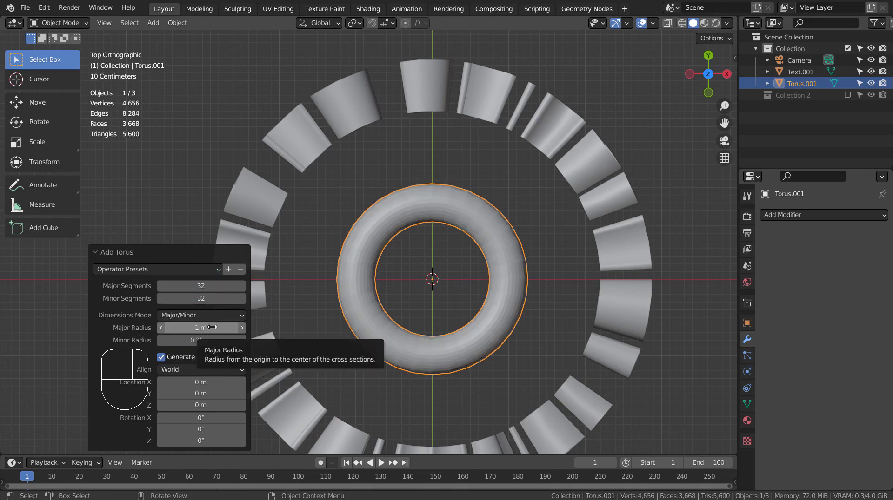
Set the torus Major Radius to 2.2 m and Minor Radius to 0.38 m
{"action": "left_click_drag", "start_coordinate": [212, 327], "coordinate": [272, 327]}
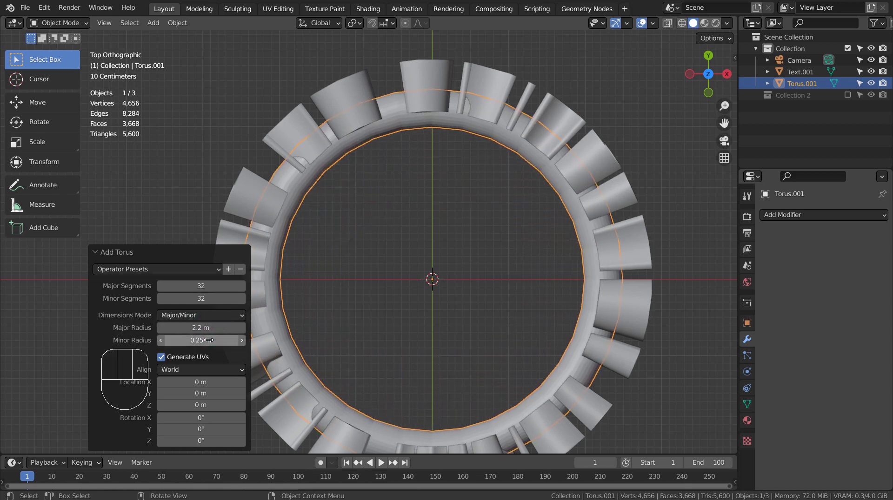
{"action": "left_click_drag", "start_coordinate": [209, 340], "coordinate": [227, 341]}
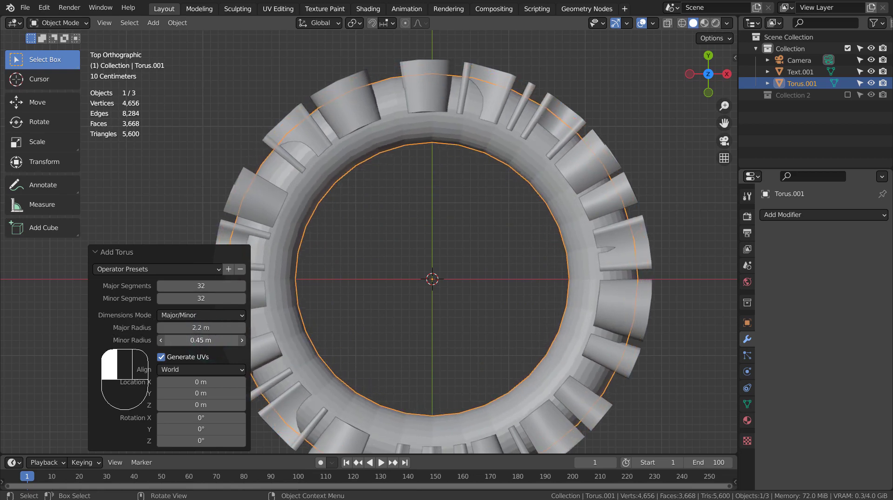
{"action": "left_click_drag", "start_coordinate": [228, 340], "coordinate": [217, 341]}
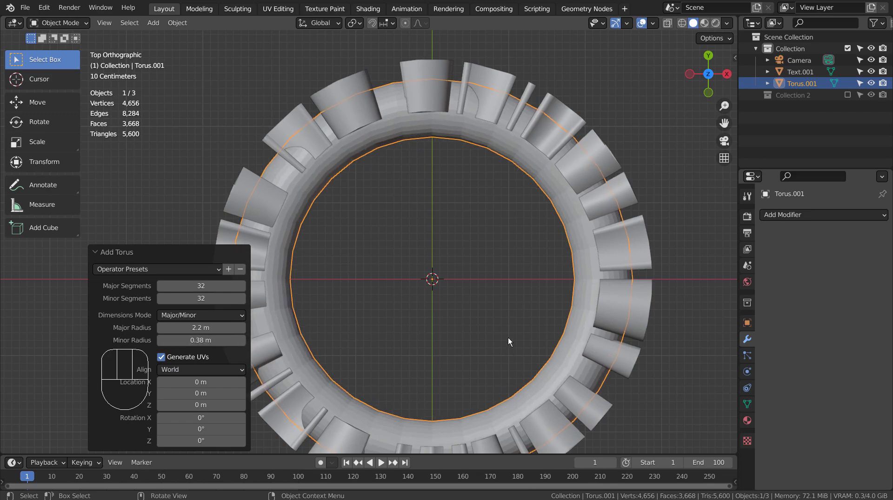
{"action": "middle_click_drag", "start_coordinate": [508, 338], "coordinate": [505, 210]}
Move the lettering down 0.298 m along Z in the front view
{"action": "key", "text": "KP_1"}
{"action": "key", "text": "KP_0"}
{"action": "key", "text": "KP_1"}
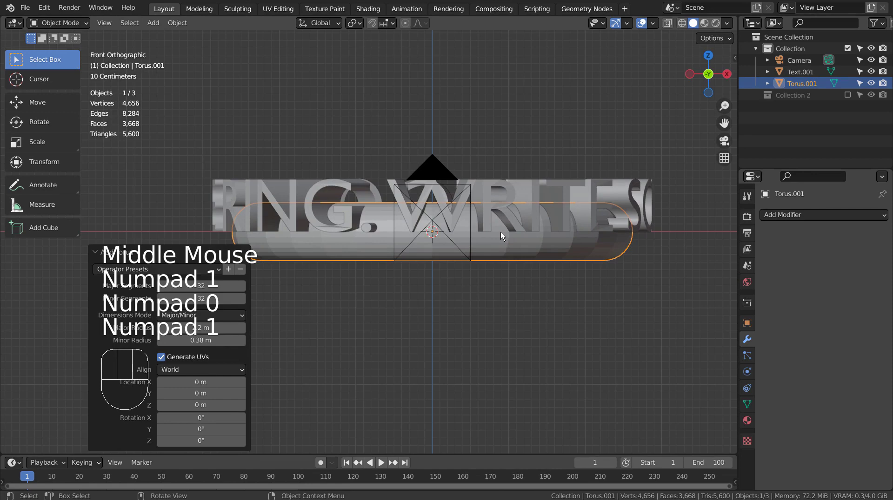
{"action": "left_click", "coordinate": [630, 195]}
{"action": "key", "text": "g"}
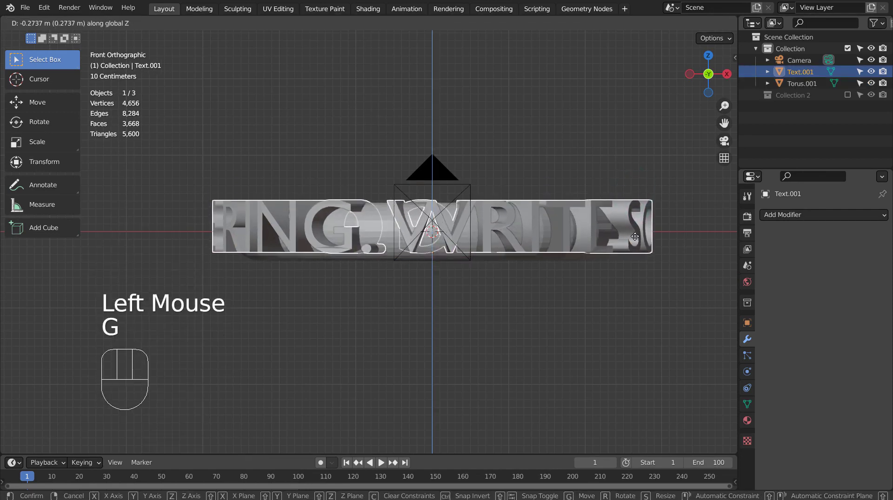
{"action": "left_click", "coordinate": [634, 239]}
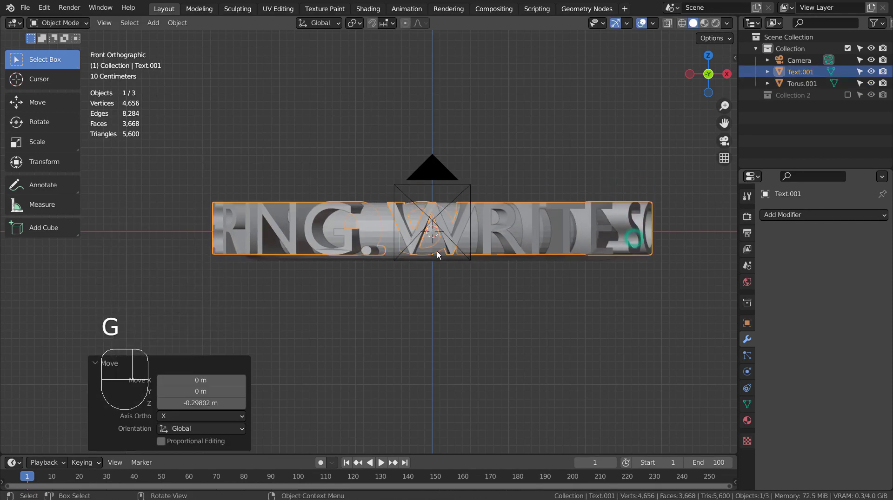
Stretch Torus.001 to 1.377 scale along Z
{"action": "left_click", "coordinate": [385, 231]}
{"action": "key", "text": "s"}
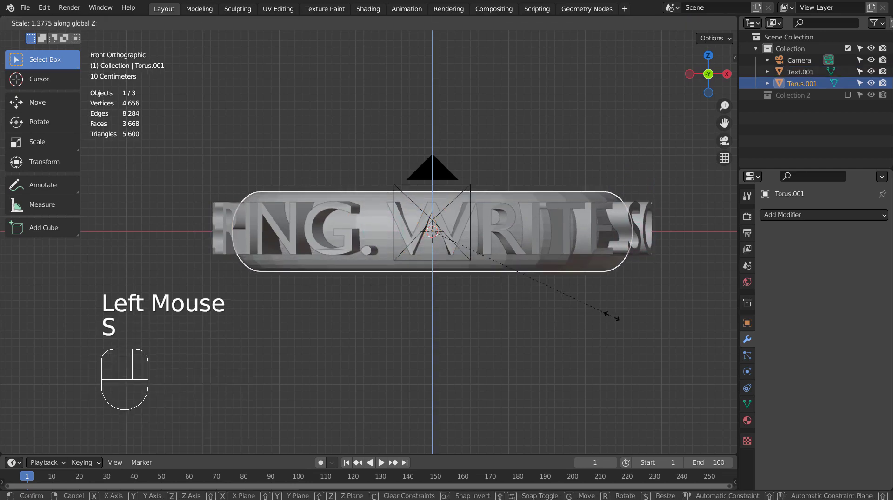
{"action": "left_click", "coordinate": [612, 317]}
{"action": "middle_click_drag", "start_coordinate": [612, 316], "coordinate": [593, 332]}
Give the torus a level-3 Subdivision and shade it smooth
{"action": "key", "text": "ctrl+3"}
{"action": "right_click", "coordinate": [600, 345]}
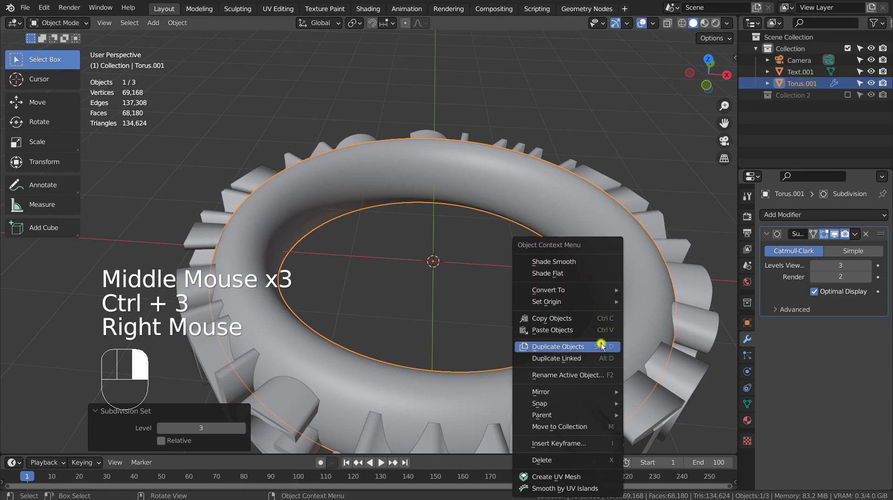
{"action": "left_click", "coordinate": [597, 263]}
In edge mode with wireframe view, select the torus's inner edge loop
{"action": "key", "text": "Tab"}
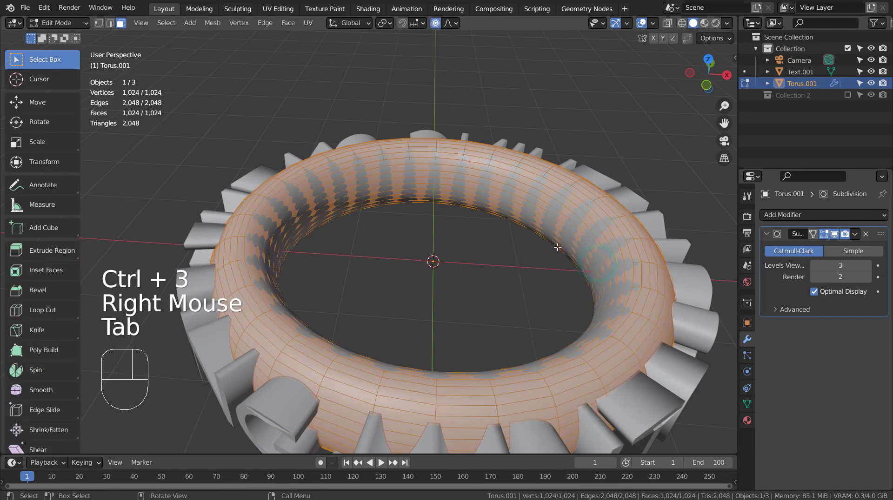
{"action": "key", "text": "2"}
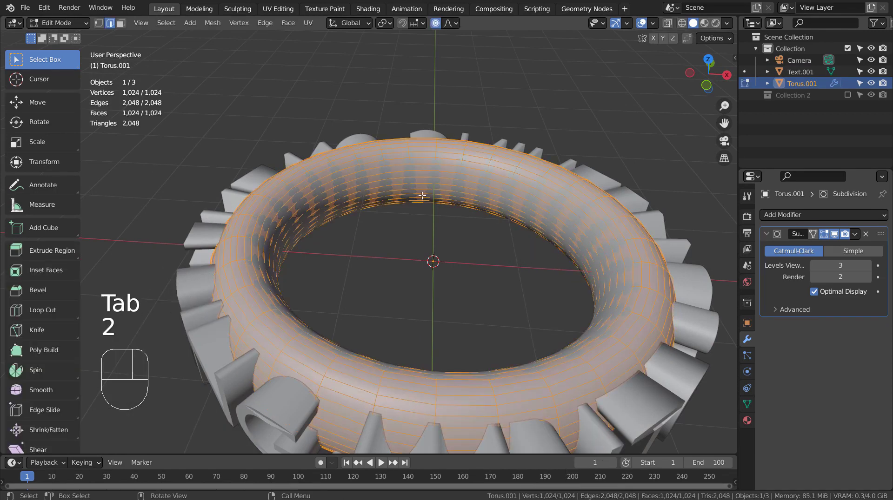
{"action": "left_click", "coordinate": [417, 191], "text": "alt"}
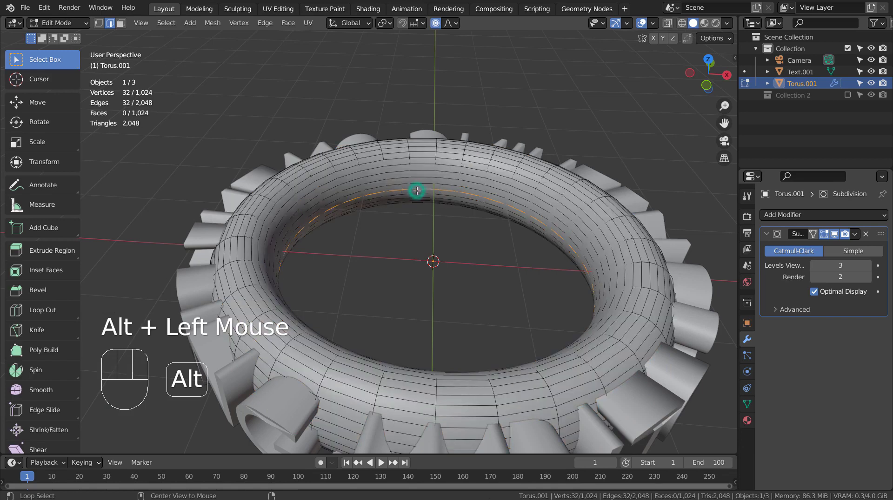
{"action": "key", "text": "KP_1"}
{"action": "key", "text": "shift+z"}
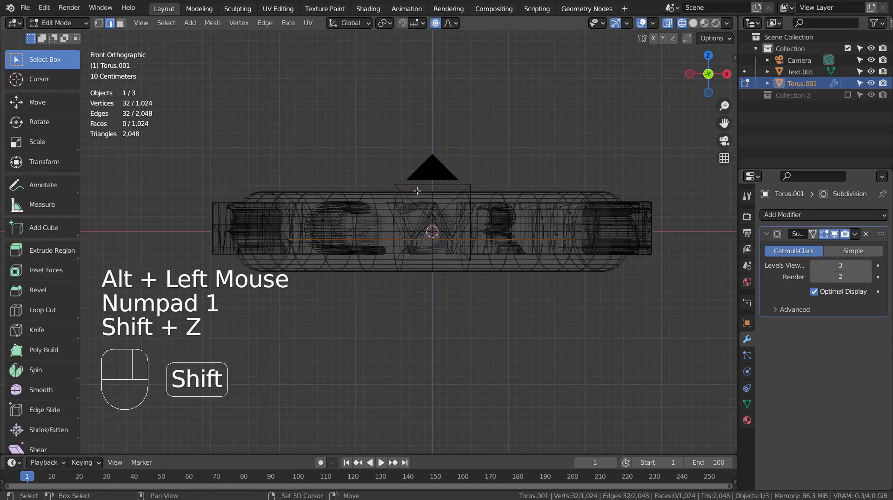
{"action": "key", "text": "alt"}
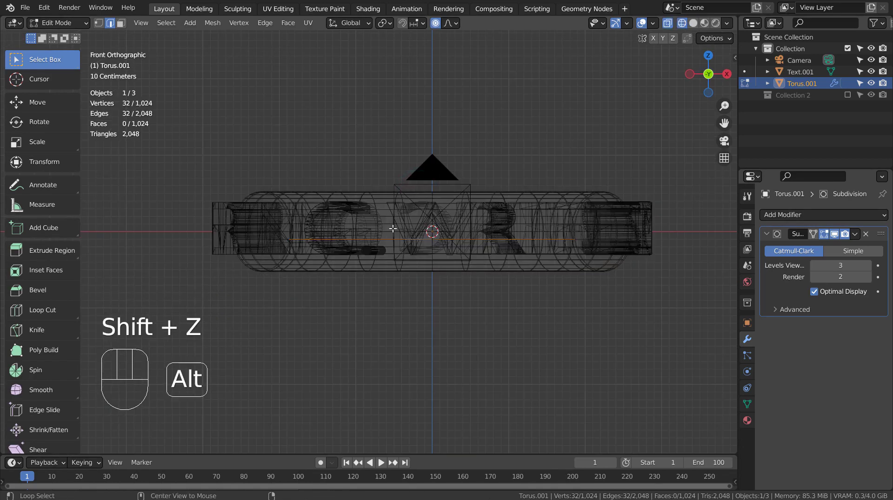
{"action": "left_click", "coordinate": [387, 232], "text": "alt"}
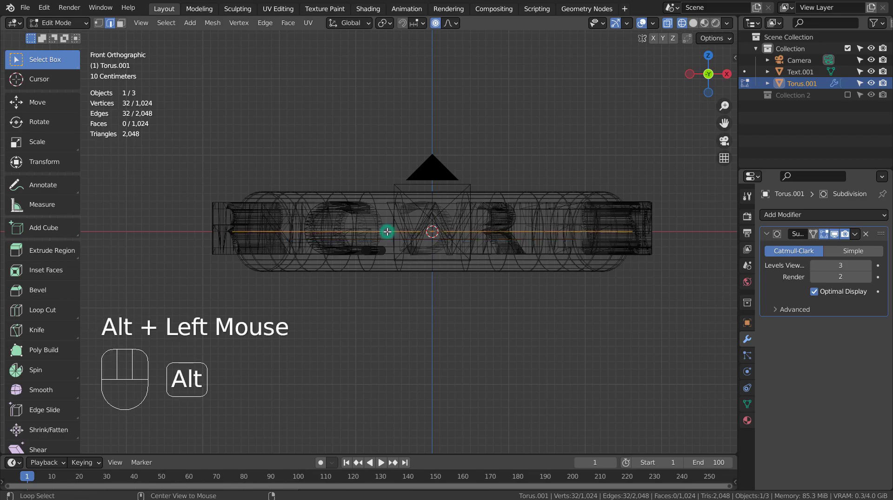
{"action": "left_click", "coordinate": [388, 232], "text": "alt"}
{"action": "middle_click_drag", "start_coordinate": [388, 232], "coordinate": [474, 226]}
Scale the loop out about 1.1 with proportional editing, then return to solid Object Mode
{"action": "left_click", "coordinate": [436, 24]}
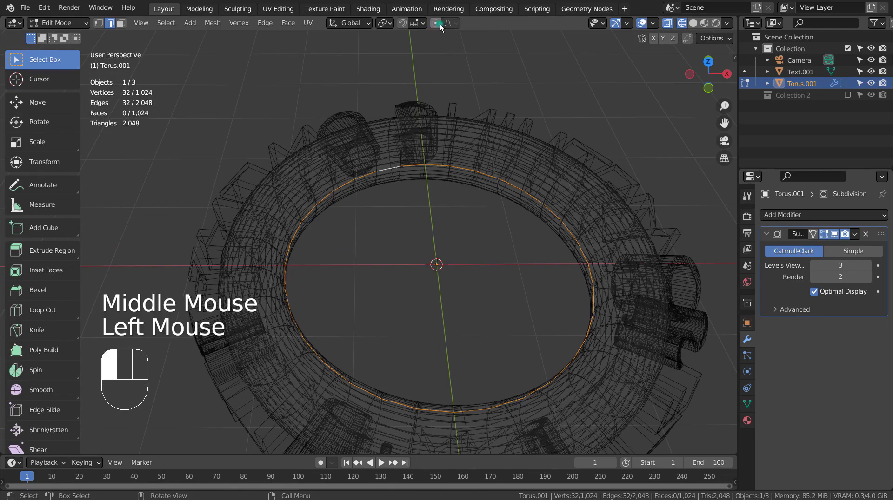
{"action": "left_click", "coordinate": [437, 25]}
{"action": "key", "text": "s"}
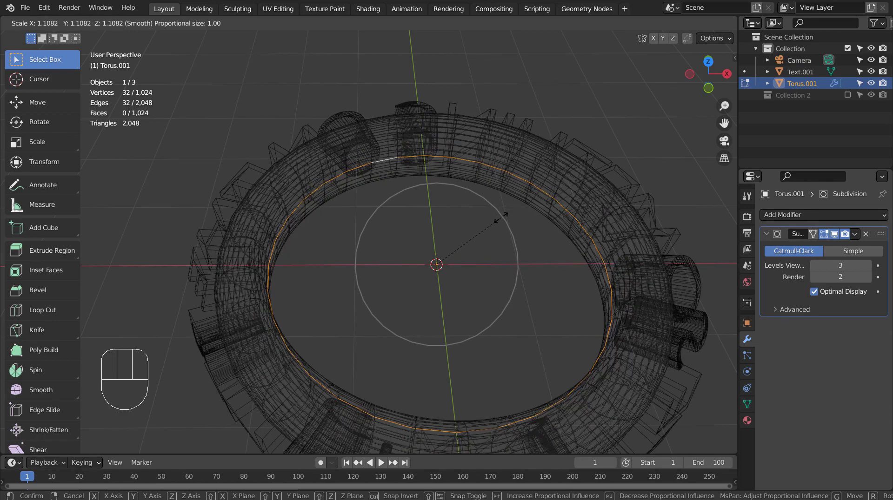
{"action": "left_click", "coordinate": [501, 219]}
{"action": "key", "text": "Tab"}
{"action": "key", "text": "shift+z"}
{"action": "mouse_move", "coordinate": [543, 222]}
{"action": "middle_mouse_down"}
{"action": "mouse_move", "coordinate": [511, 230]}
{"action": "mouse_move", "coordinate": [509, 214]}
{"action": "mouse_move", "coordinate": [497, 241]}
{"action": "mouse_move", "coordinate": [406, 257]}
{"action": "mouse_move", "coordinate": [325, 223]}
{"action": "mouse_move", "coordinate": [511, 222]}
{"action": "middle_mouse_up"}
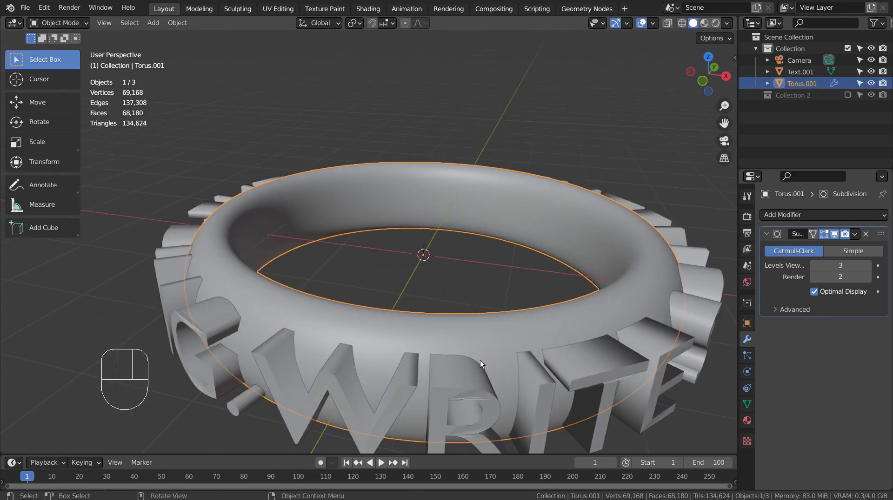
Apply the Subdivision modifier on Torus.001
{"action": "left_click", "coordinate": [469, 331]}
{"action": "scroll", "coordinate": [507, 318], "scroll_direction": "down", "scroll_amount": 2}
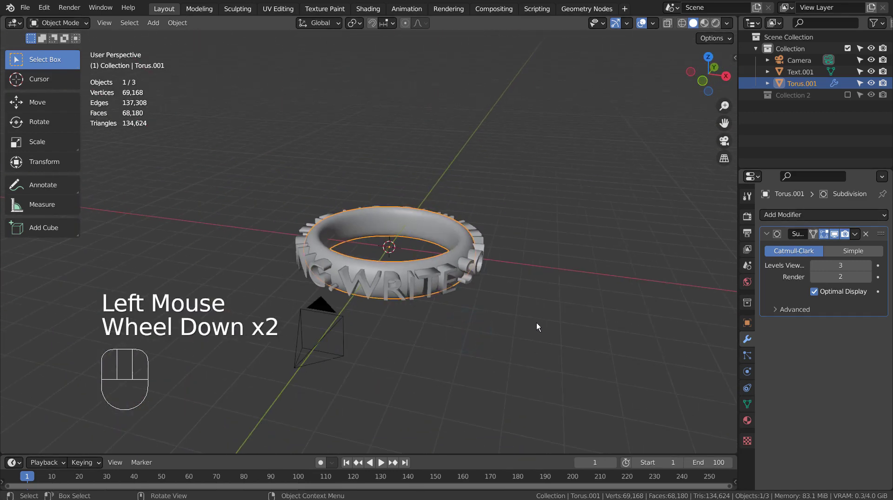
{"action": "middle_click_drag", "start_coordinate": [537, 323], "coordinate": [579, 333]}
{"action": "left_click", "coordinate": [786, 291]}
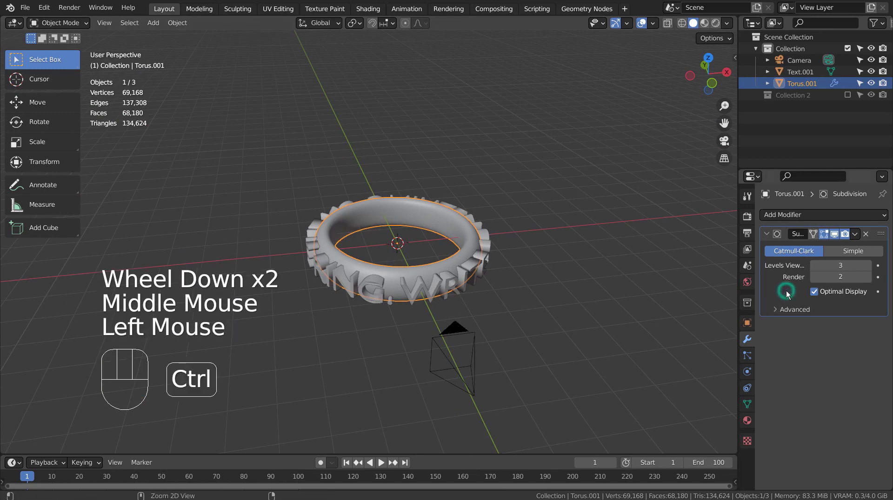
{"action": "key", "text": "ctrl+a"}
Add a Difference Boolean modifier using Text.001 as the cutter object
{"action": "left_click", "coordinate": [793, 230]}
{"action": "left_click", "coordinate": [794, 219]}
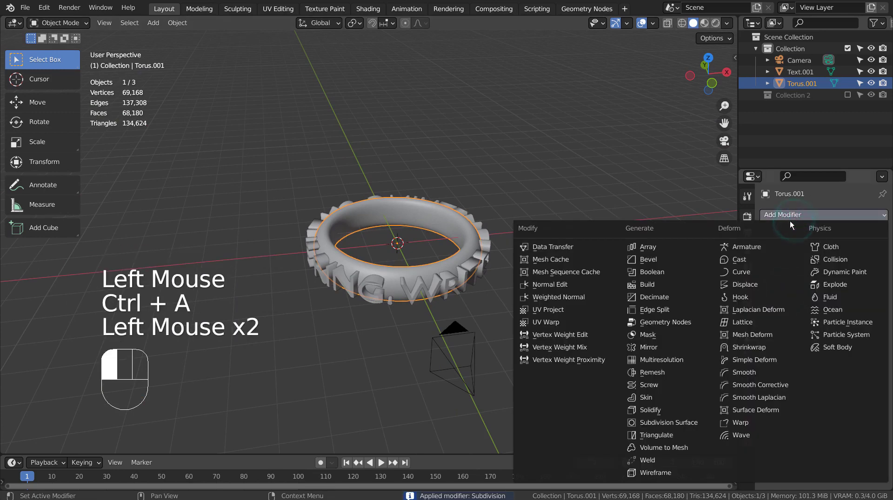
{"action": "left_click", "coordinate": [692, 272]}
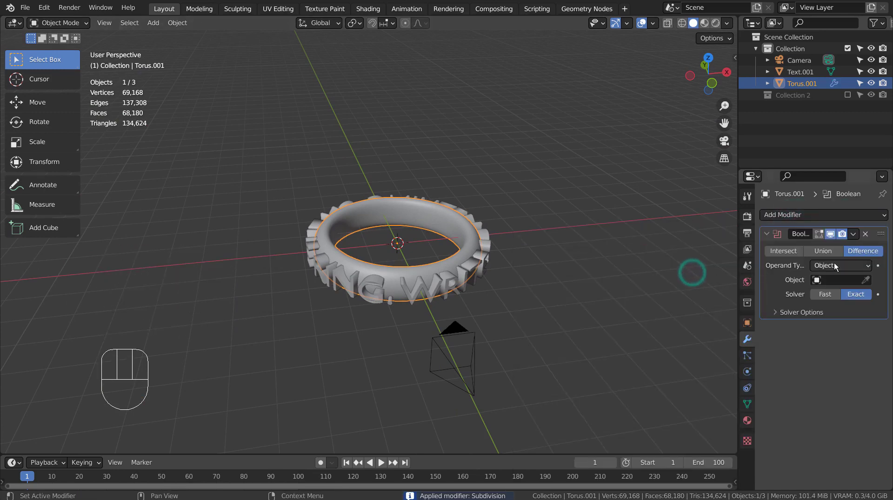
{"action": "left_click", "coordinate": [822, 282]}
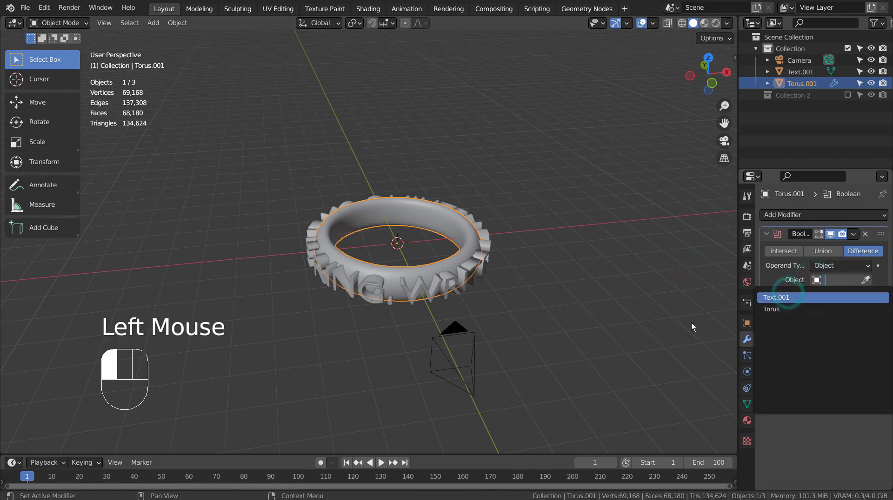
{"action": "scroll", "coordinate": [568, 347], "scroll_direction": "up", "scroll_amount": 2}
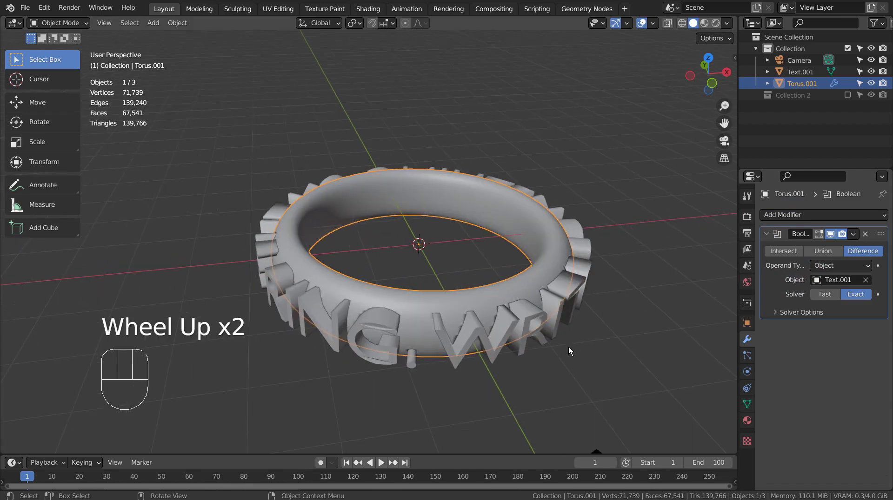
{"action": "middle_click_drag", "start_coordinate": [604, 347], "coordinate": [484, 350], "text": "shift"}
{"action": "scroll", "coordinate": [483, 350], "scroll_direction": "up", "scroll_amount": 2}
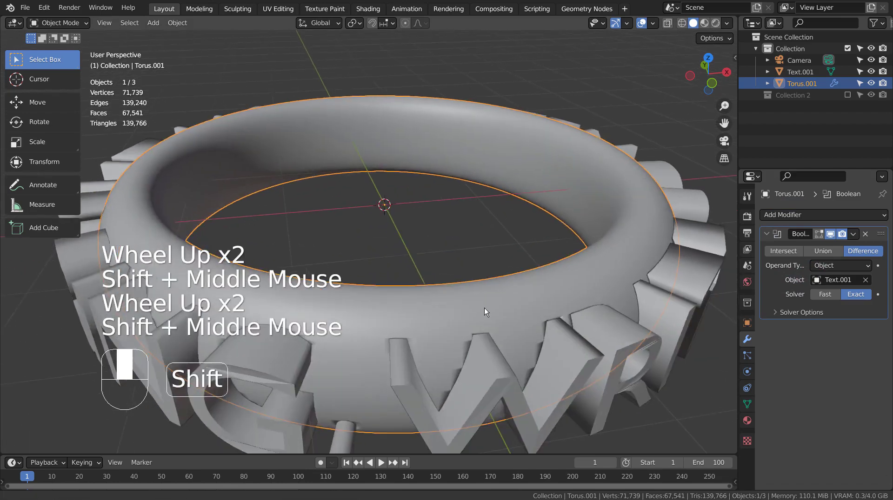
{"action": "middle_click_drag", "start_coordinate": [481, 303], "coordinate": [465, 260], "text": "shift"}
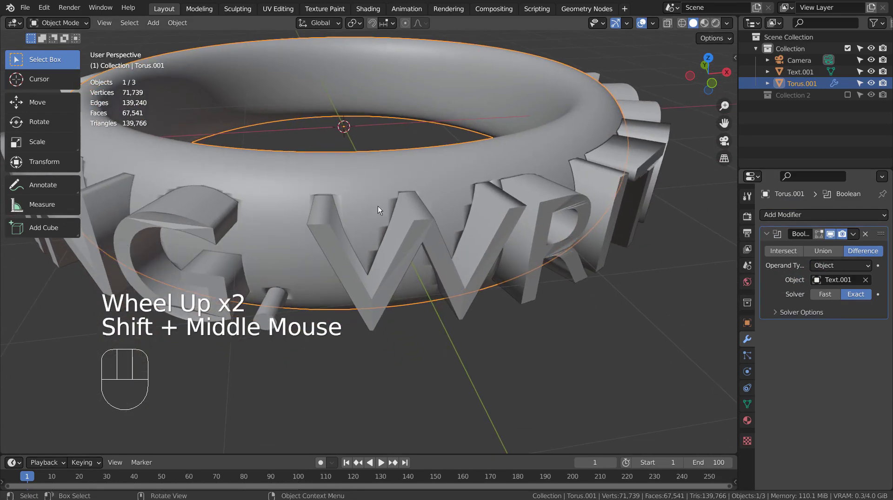
Turn on Auto Smooth at 30° in the ring's Object Data normals settings
{"action": "left_click", "coordinate": [747, 404]}
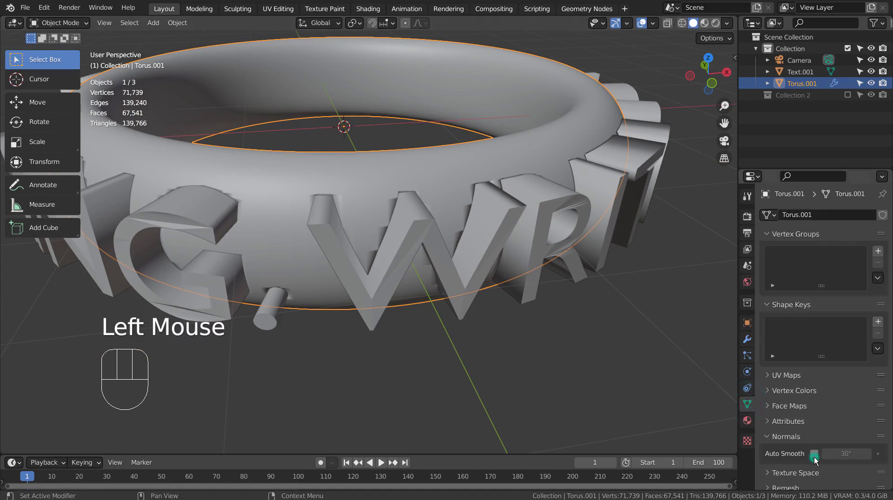
{"action": "left_click", "coordinate": [814, 455]}
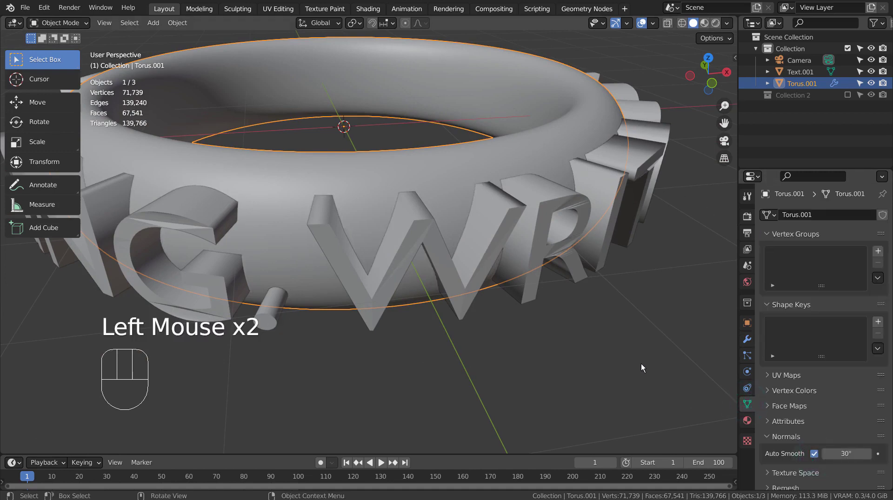
{"action": "scroll", "coordinate": [640, 354], "scroll_direction": "down", "scroll_amount": 2}
{"action": "middle_click_drag", "start_coordinate": [641, 347], "coordinate": [551, 272]}
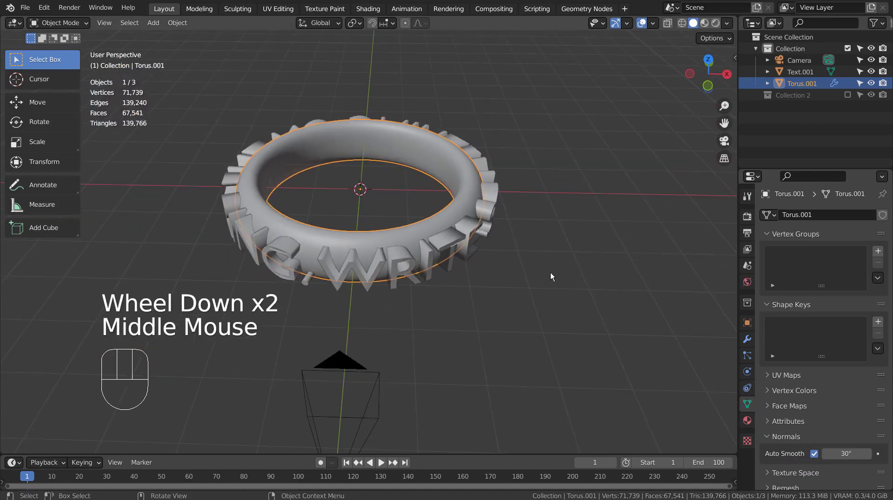
Check Text.001's modifiers, then apply the Boolean modifier on Torus.001
{"action": "left_click", "coordinate": [466, 205]}
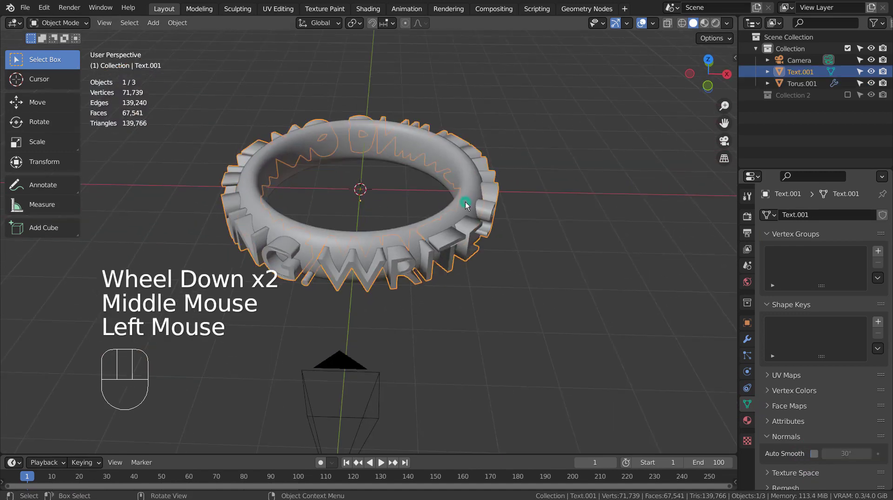
{"action": "left_click", "coordinate": [745, 352]}
{"action": "left_click", "coordinate": [747, 339]}
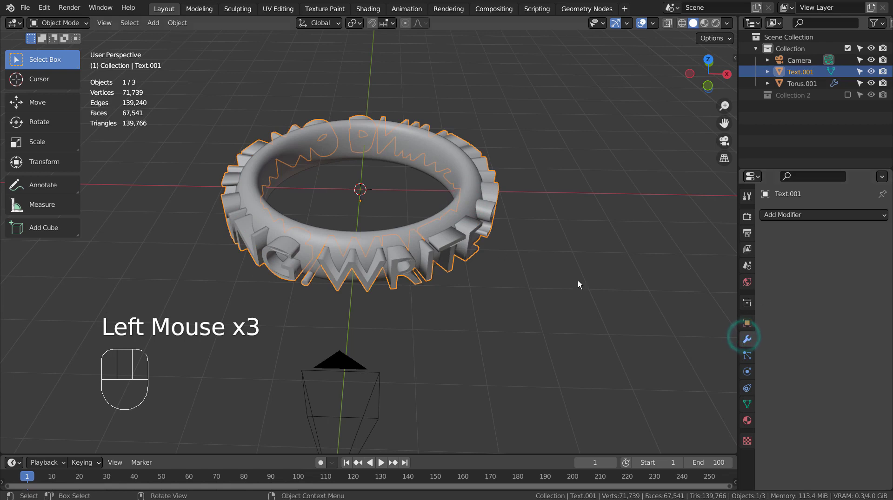
{"action": "left_click", "coordinate": [469, 205]}
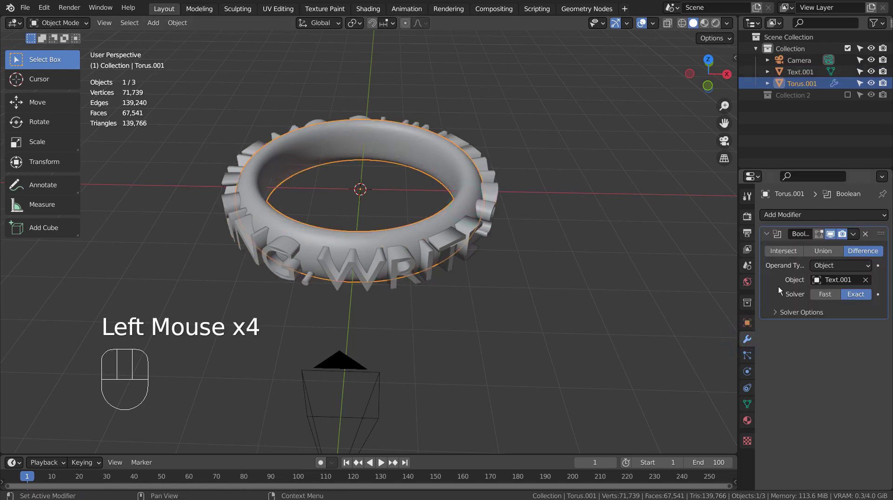
{"action": "key", "text": "ctrl+a"}
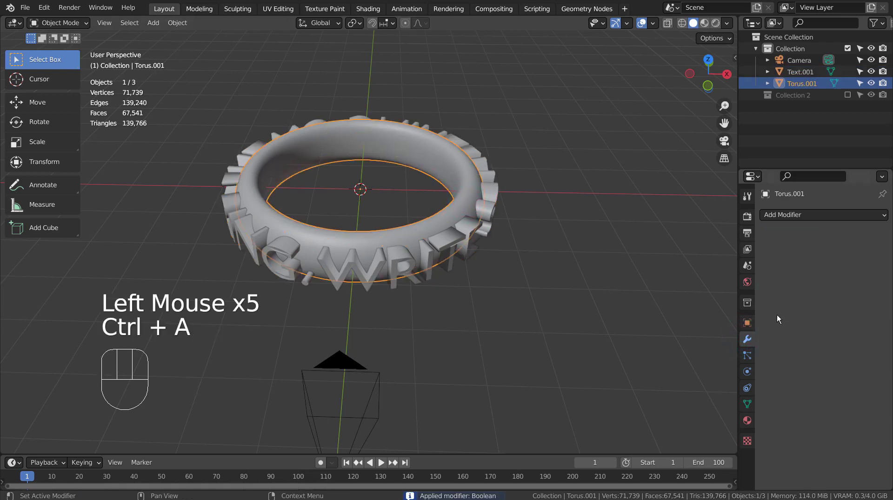
Delete the Text.001 object and view the engraved ring from the front
{"action": "left_click", "coordinate": [407, 256]}
{"action": "key", "text": "x"}
{"action": "left_click", "coordinate": [421, 258]}
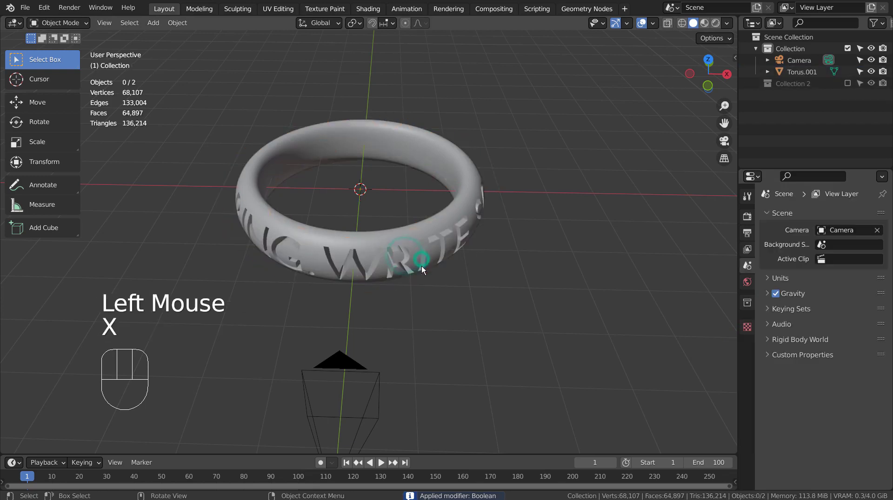
{"action": "key", "text": "KP_1"}
Zoom in on the letters and pick a single letter face in face-select Edit Mode
{"action": "scroll", "coordinate": [426, 261], "scroll_direction": "up", "scroll_amount": 2}
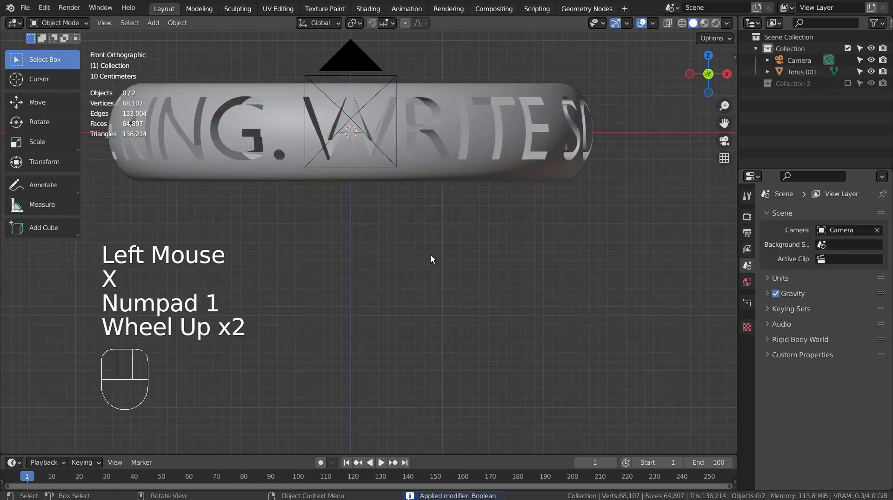
{"action": "middle_click_drag", "start_coordinate": [433, 255], "coordinate": [439, 237], "text": "shift"}
{"action": "scroll", "coordinate": [439, 238], "scroll_direction": "up", "scroll_amount": 2}
{"action": "left_click", "coordinate": [489, 174]}
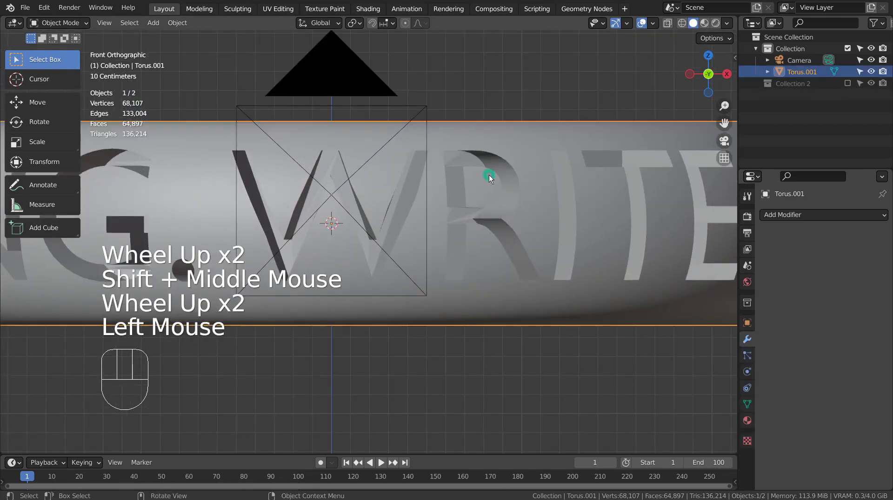
{"action": "key", "text": "Tab"}
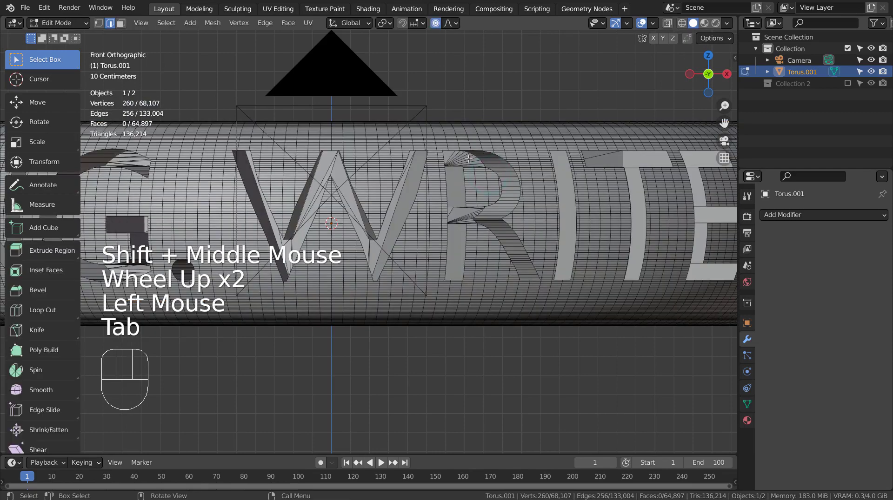
{"action": "key", "text": "3"}
{"action": "left_click", "coordinate": [328, 168]}
Hide the camera and inspect the letters up close in wireframe, then in solid shading
{"action": "middle_click_drag", "start_coordinate": [373, 198], "coordinate": [448, 265]}
{"action": "scroll", "coordinate": [439, 224], "scroll_direction": "down", "scroll_amount": 2}
{"action": "scroll", "coordinate": [438, 223], "scroll_direction": "down", "scroll_amount": 2}
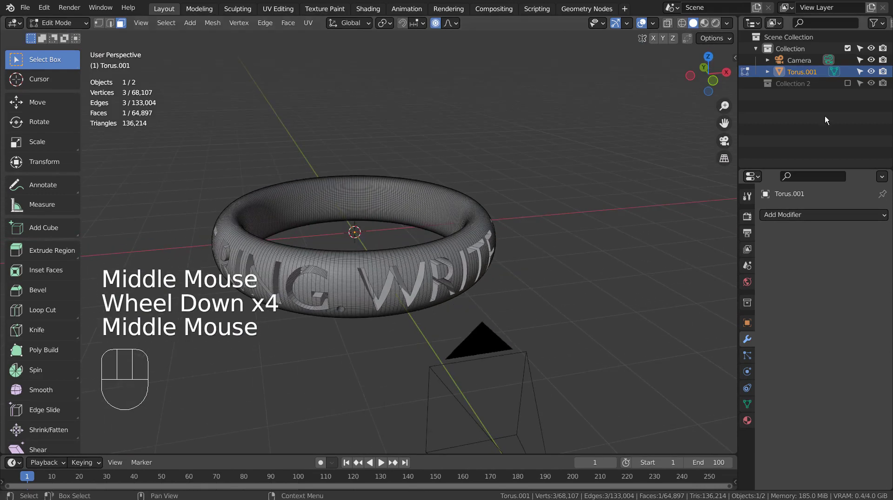
{"action": "left_click", "coordinate": [871, 60]}
{"action": "key", "text": "shift+z"}
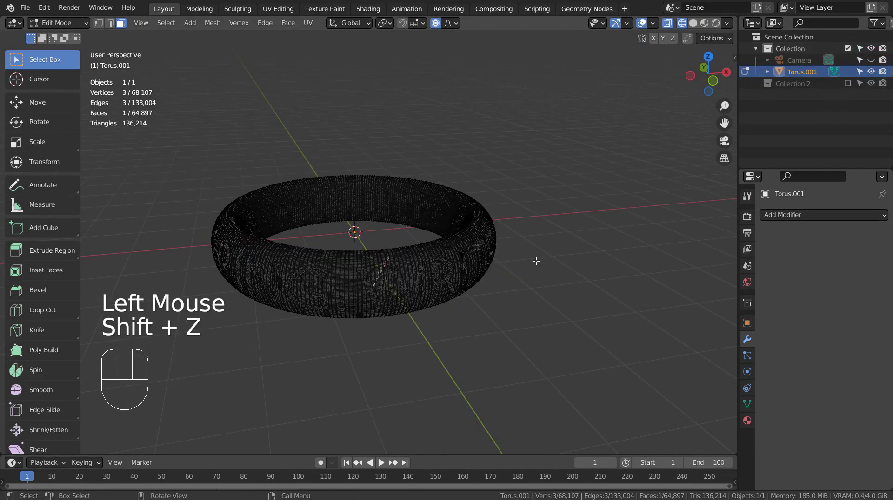
{"action": "middle_click_drag", "start_coordinate": [534, 265], "coordinate": [513, 304]}
{"action": "scroll", "coordinate": [479, 280], "scroll_direction": "up", "scroll_amount": 2}
{"action": "key", "text": "shift+z"}
{"action": "mouse_move", "coordinate": [479, 280]}
{"action": "middle_mouse_down"}
{"action": "mouse_move", "coordinate": [492, 282]}
{"action": "mouse_move", "coordinate": [481, 282]}
{"action": "middle_mouse_up"}
Assign the picked face to a new vertex group with Ctrl+G
{"action": "key", "text": "ctrl+g"}
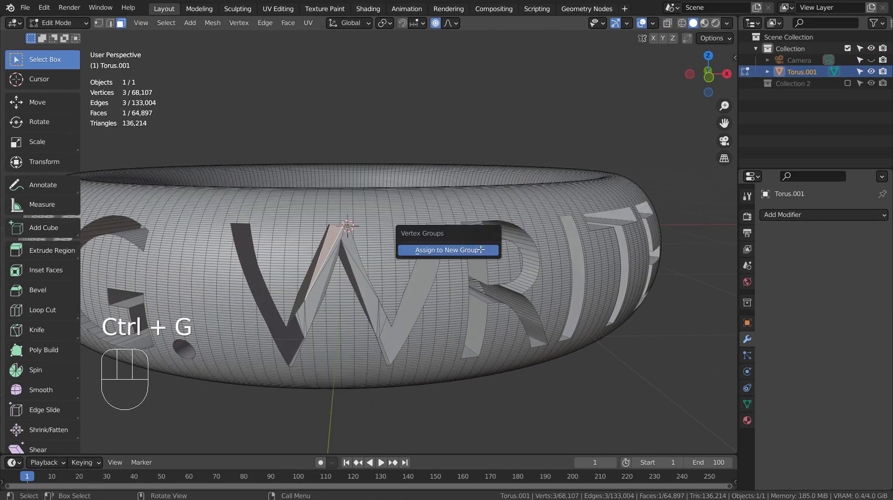
{"action": "left_click", "coordinate": [480, 250]}
{"action": "key", "text": "Tab"}
{"action": "key", "text": "Tab"}
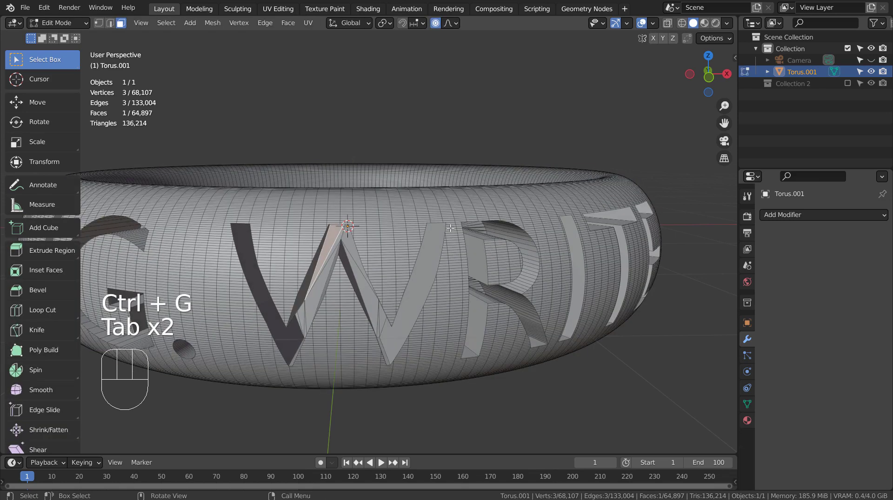
{"action": "key", "text": "shift+f"}
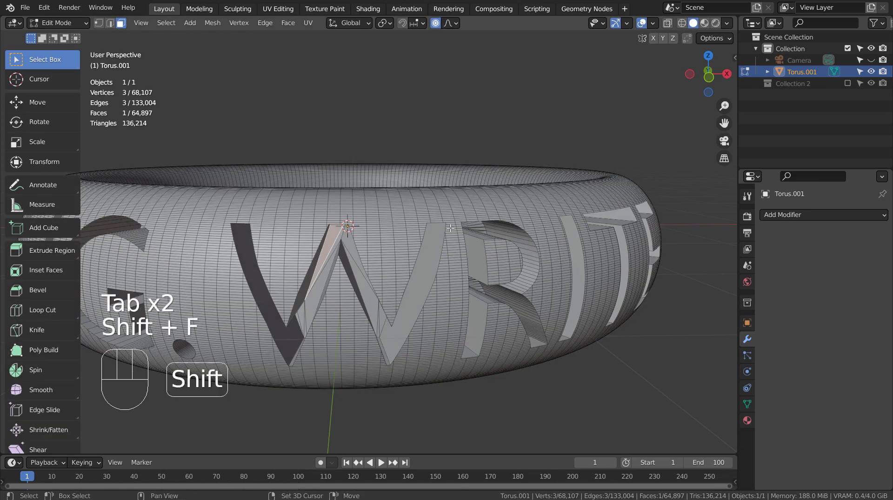
Select all engraved letter-wall faces using Select Similar > Flat/Smooth
{"action": "key", "text": "shift+g"}
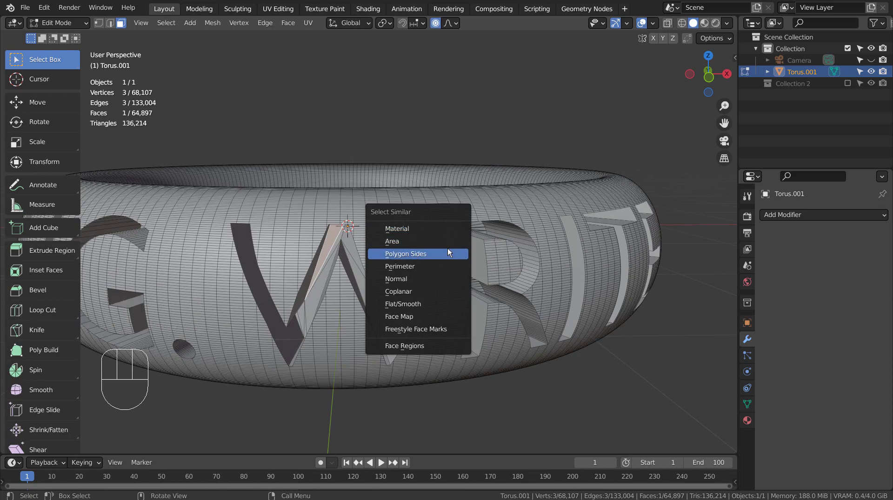
{"action": "left_click", "coordinate": [448, 250]}
{"action": "key", "text": "ctrl+z"}
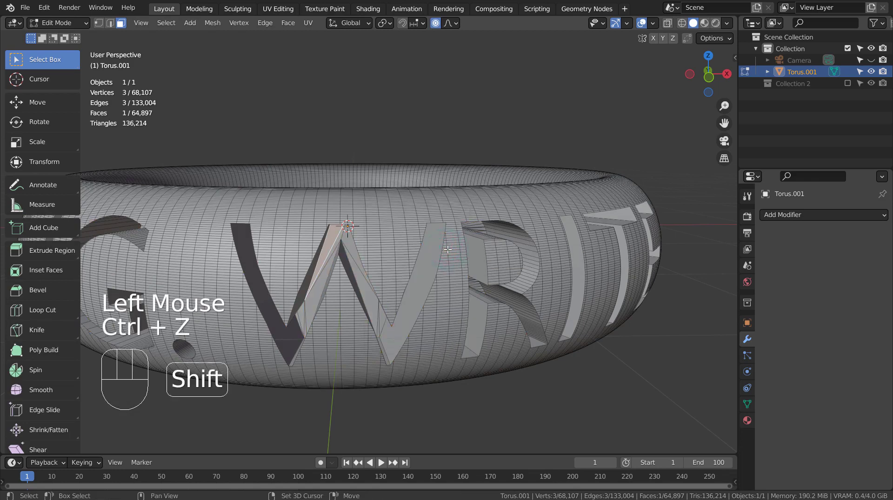
{"action": "key", "text": "shift+g"}
{"action": "left_click", "coordinate": [445, 264]}
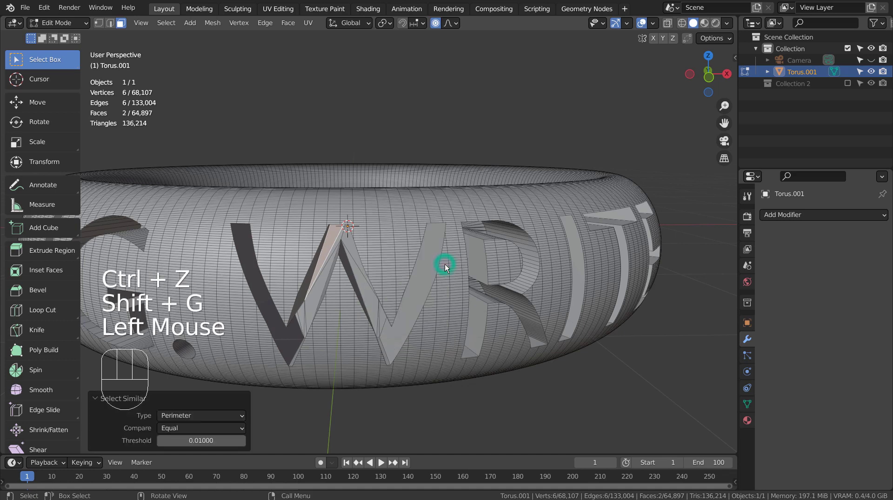
{"action": "key", "text": "shift+g"}
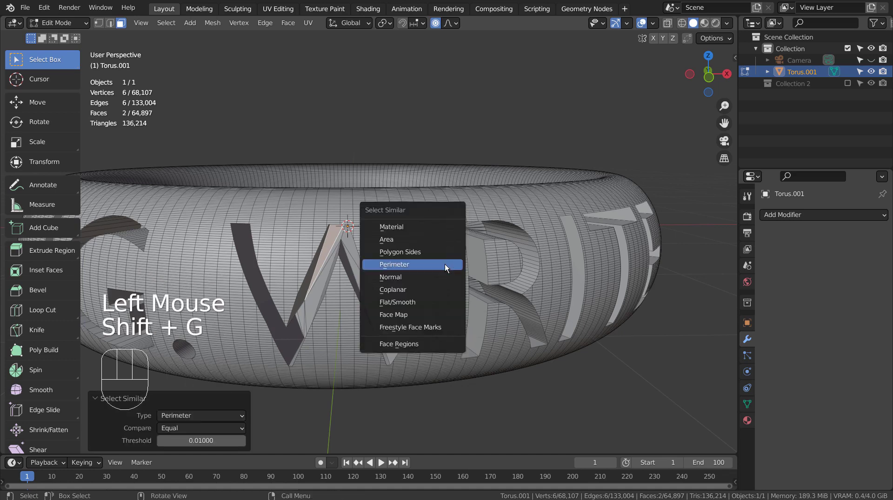
{"action": "left_click", "coordinate": [442, 273]}
{"action": "key", "text": "ctrl+z"}
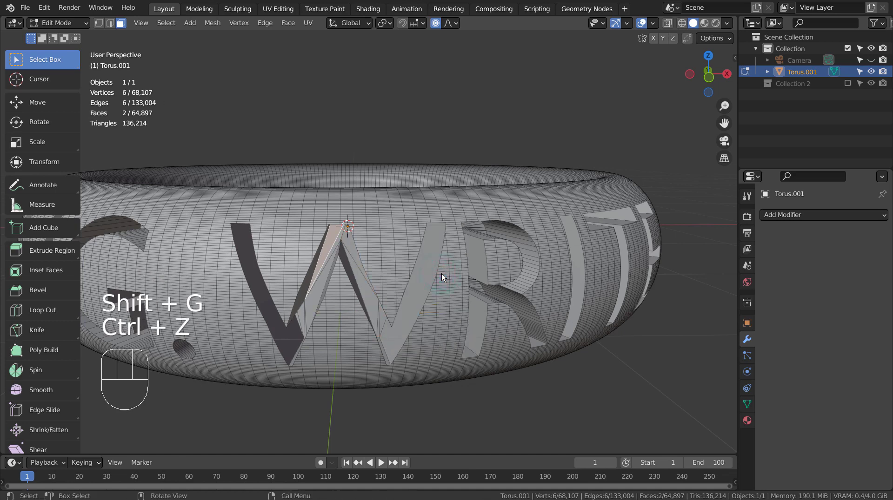
{"action": "key", "text": "shift+g"}
{"action": "left_click", "coordinate": [439, 283]}
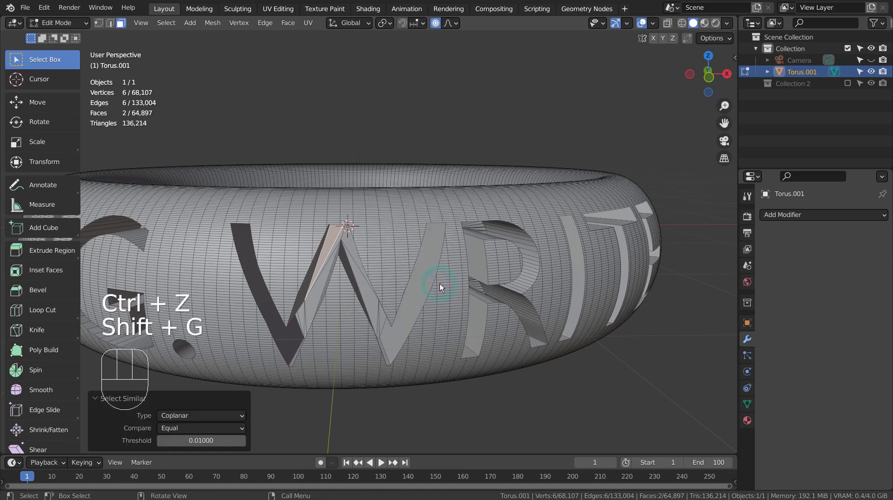
{"action": "key", "text": "shift+g"}
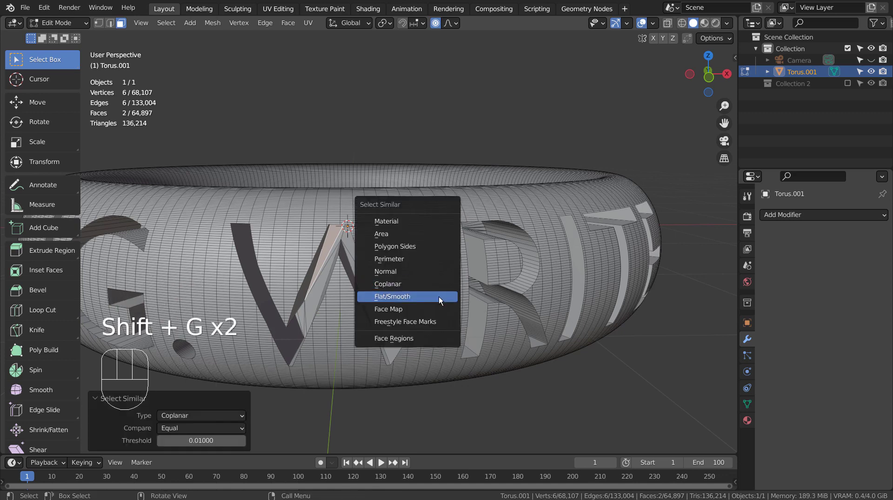
{"action": "left_click", "coordinate": [439, 296]}
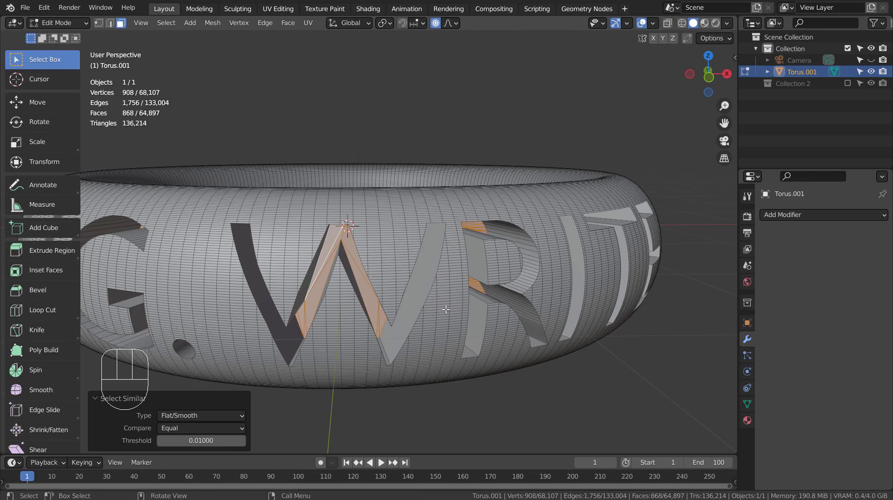
Check the selected letter faces in front view with wireframe shading
{"action": "middle_click_drag", "start_coordinate": [439, 297], "coordinate": [400, 302]}
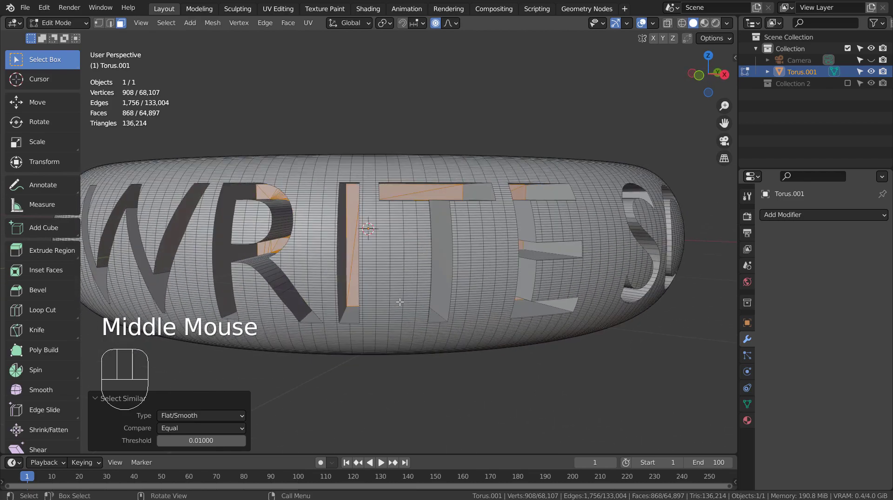
{"action": "key", "text": "KP_1"}
{"action": "key", "text": "shift+z"}
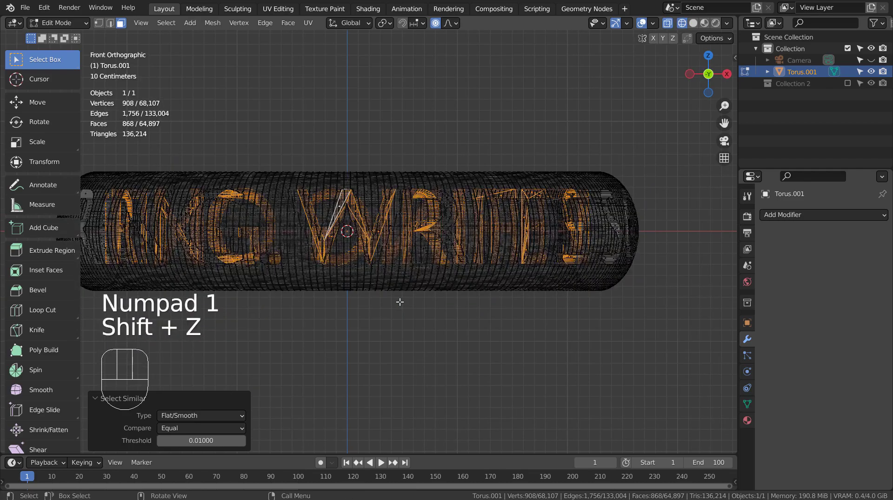
{"action": "mouse_move", "coordinate": [400, 301]}
{"action": "middle_mouse_down"}
{"action": "mouse_move", "coordinate": [470, 307]}
{"action": "mouse_move", "coordinate": [550, 349]}
{"action": "mouse_move", "coordinate": [550, 312]}
{"action": "middle_mouse_up"}
Create a new material on the ring with an orange base colour
{"action": "left_click", "coordinate": [747, 420]}
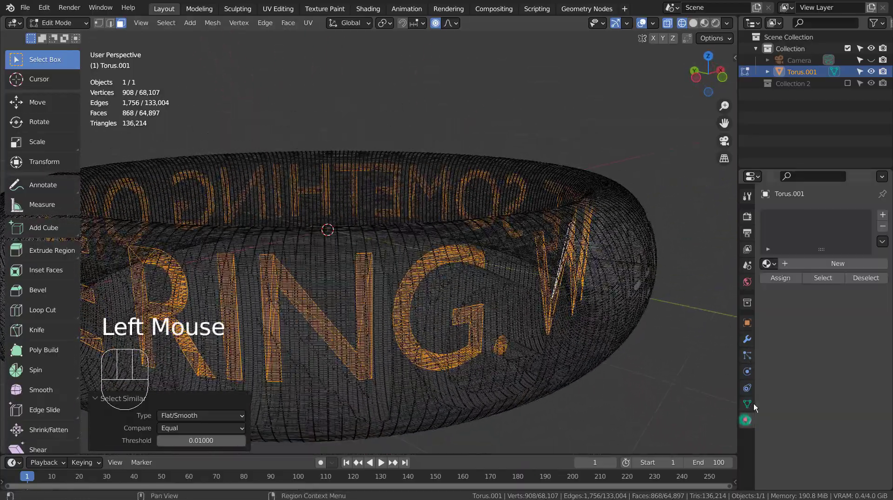
{"action": "left_click", "coordinate": [811, 267]}
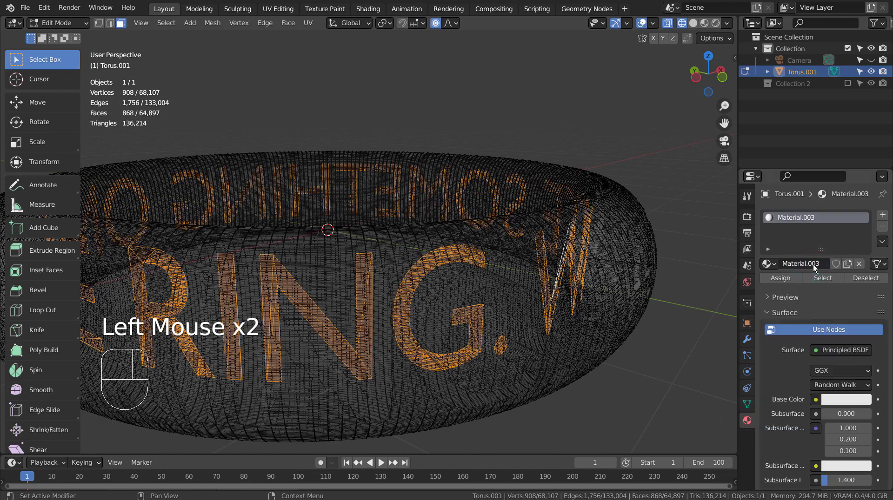
{"action": "scroll", "coordinate": [838, 370], "scroll_direction": "down", "scroll_amount": 2}
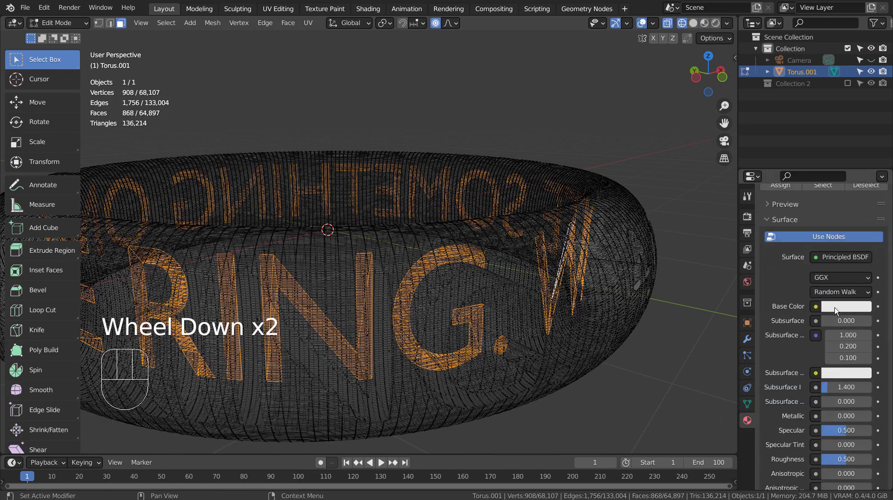
{"action": "left_click", "coordinate": [835, 307]}
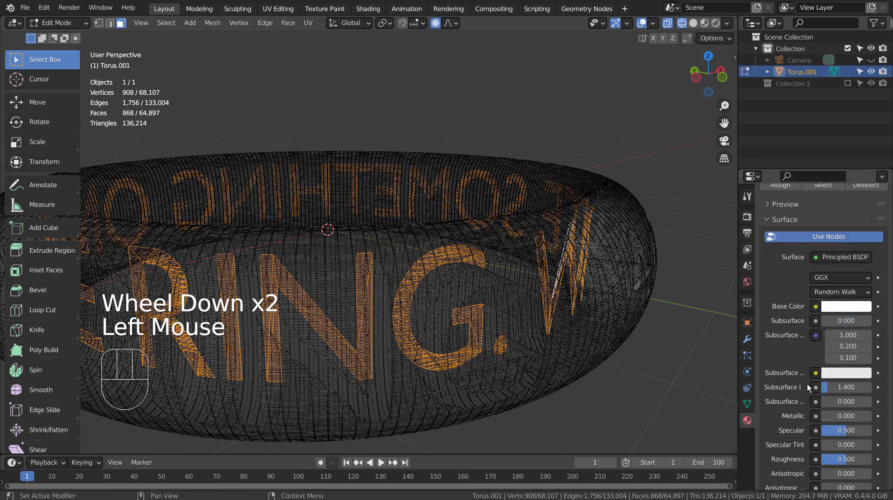
{"action": "scroll", "coordinate": [841, 420], "scroll_direction": "down", "scroll_amount": 1}
{"action": "scroll", "coordinate": [840, 420], "scroll_direction": "down", "scroll_amount": 1}
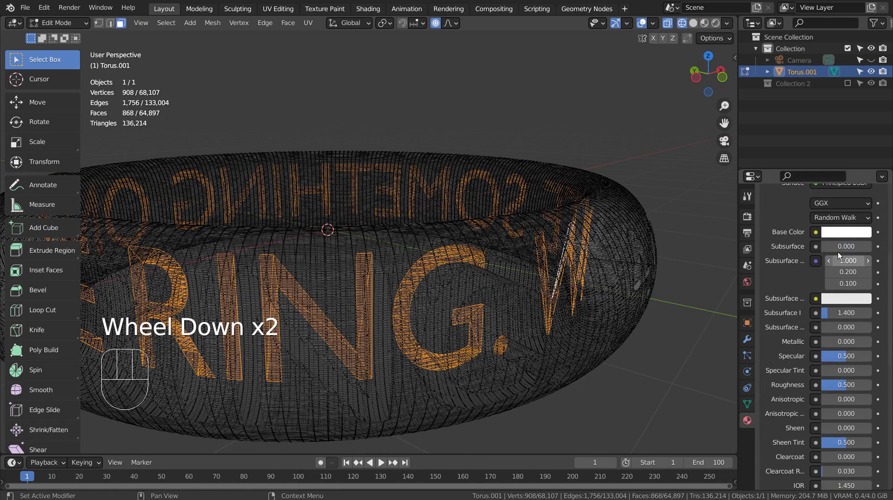
{"action": "left_click", "coordinate": [840, 232]}
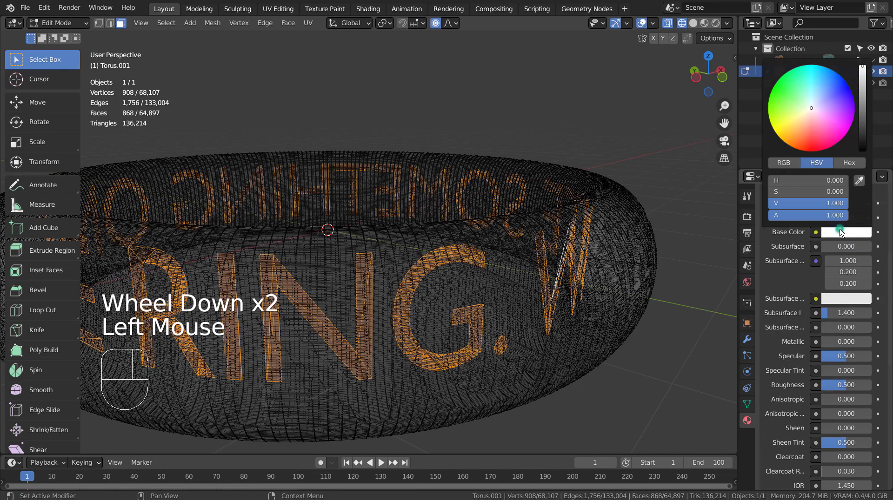
{"action": "left_click", "coordinate": [794, 135]}
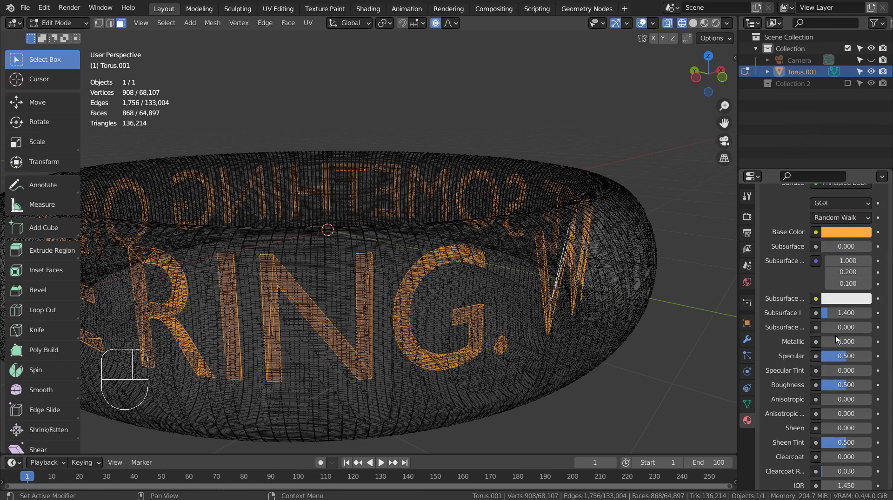
Raise Metallic to 0.881 and view the gold ring in Material Preview
{"action": "left_click_drag", "start_coordinate": [834, 337], "coordinate": [876, 340]}
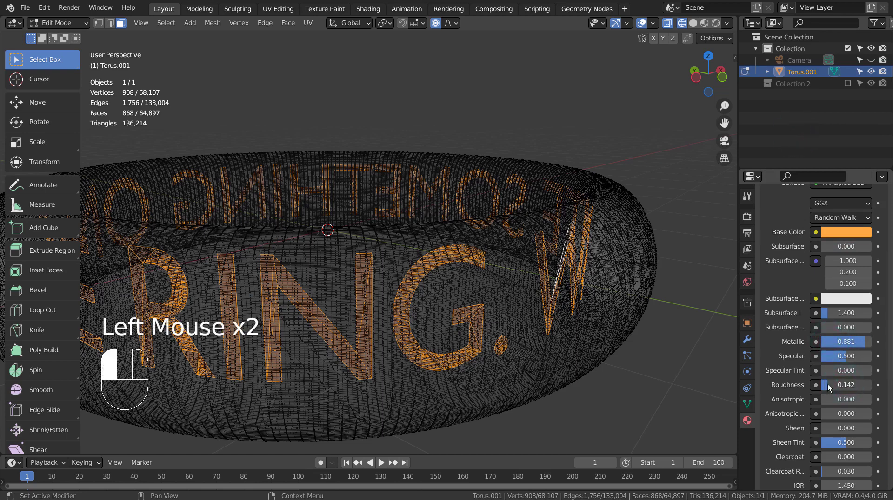
{"action": "left_click", "coordinate": [704, 23]}
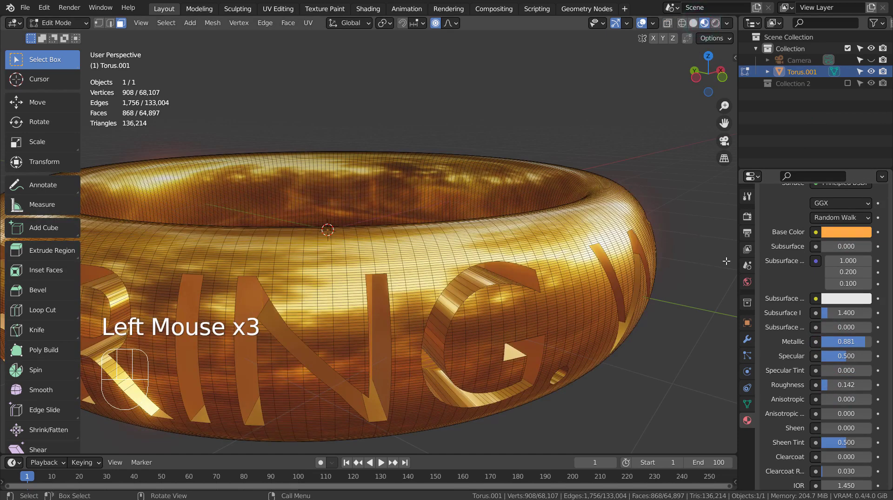
{"action": "scroll", "coordinate": [772, 261], "scroll_direction": "up", "scroll_amount": 3}
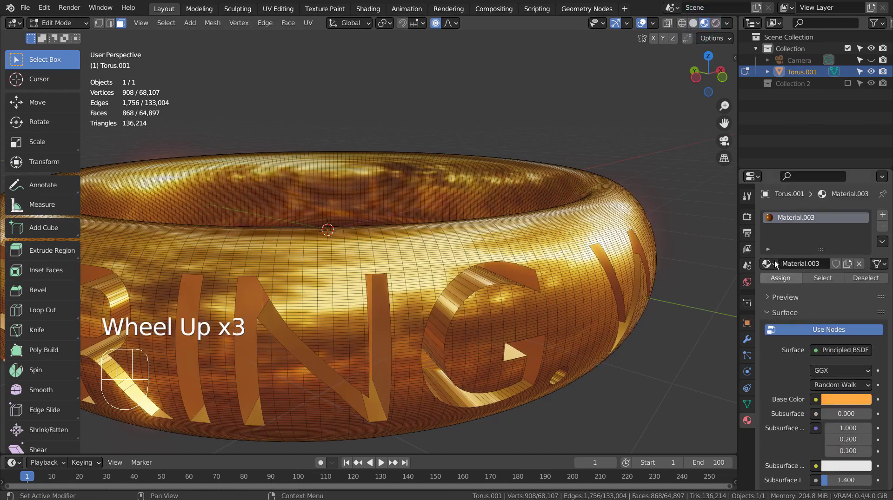
Add a second material slot with a blue Emission shader at strength 355 and assign it to the letters
{"action": "left_click", "coordinate": [883, 216]}
{"action": "left_click", "coordinate": [801, 289]}
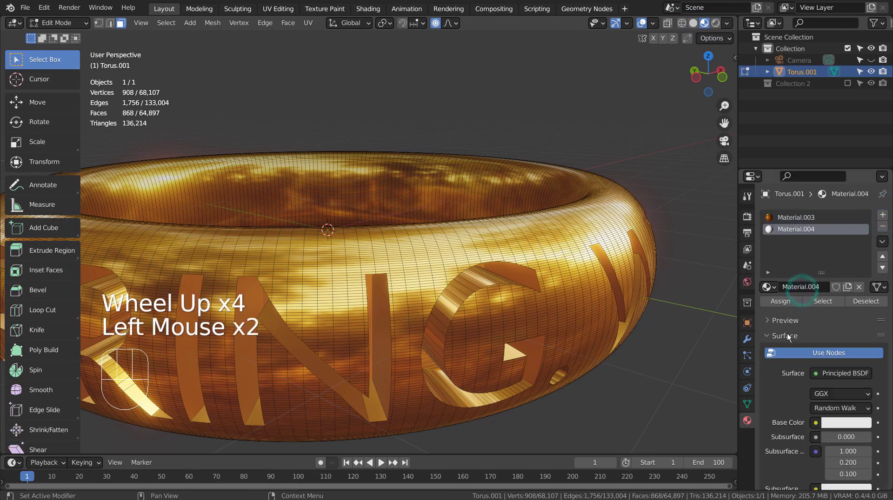
{"action": "left_click", "coordinate": [822, 372]}
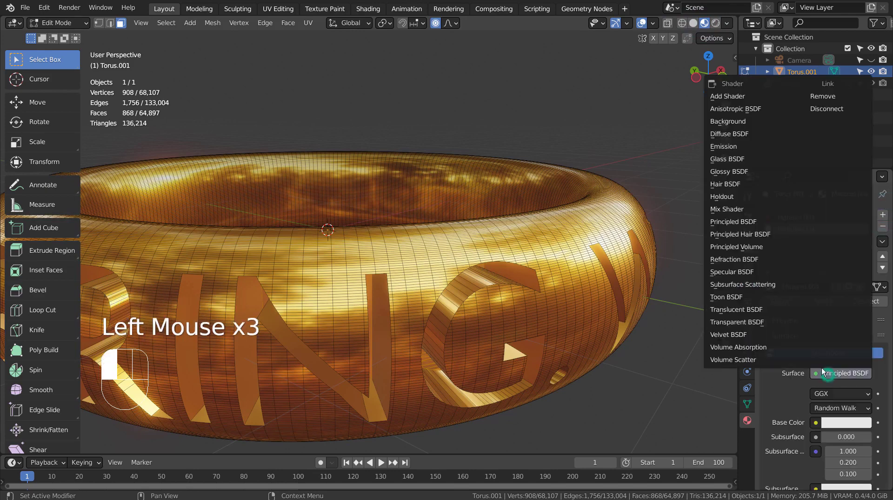
{"action": "left_click", "coordinate": [733, 145]}
{"action": "left_click", "coordinate": [832, 396]}
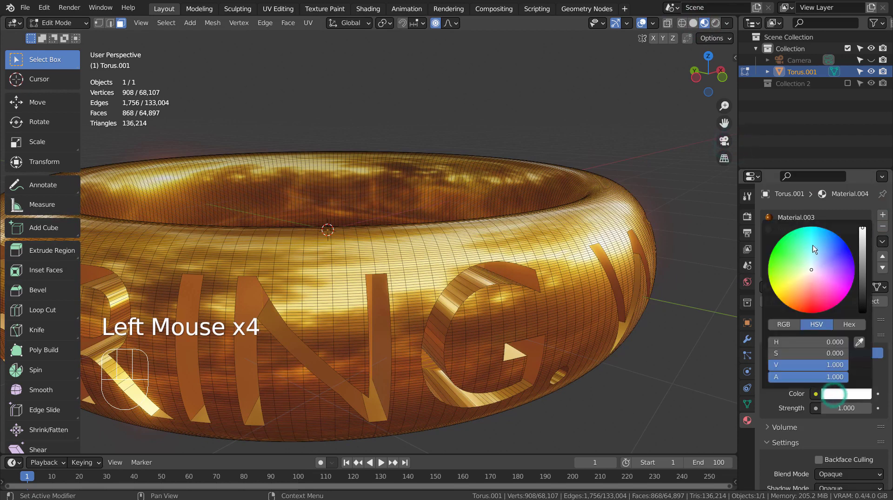
{"action": "left_click_drag", "start_coordinate": [814, 246], "coordinate": [827, 240]}
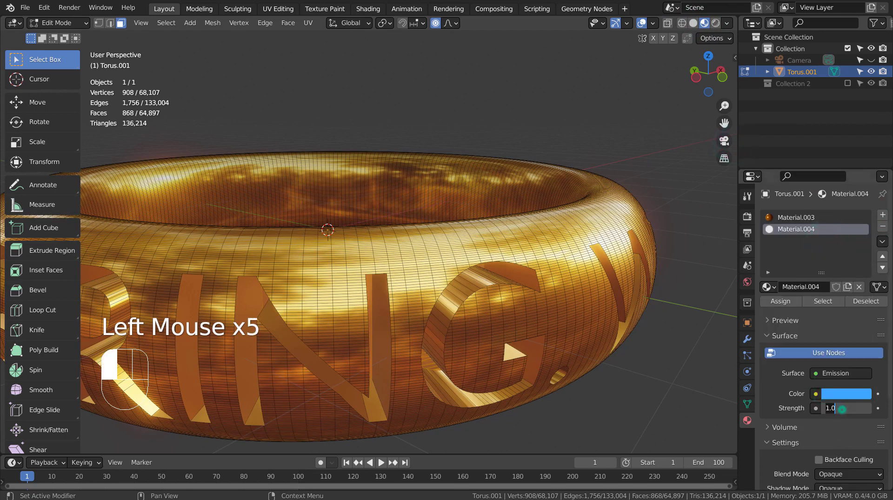
{"action": "type", "text": "355"}
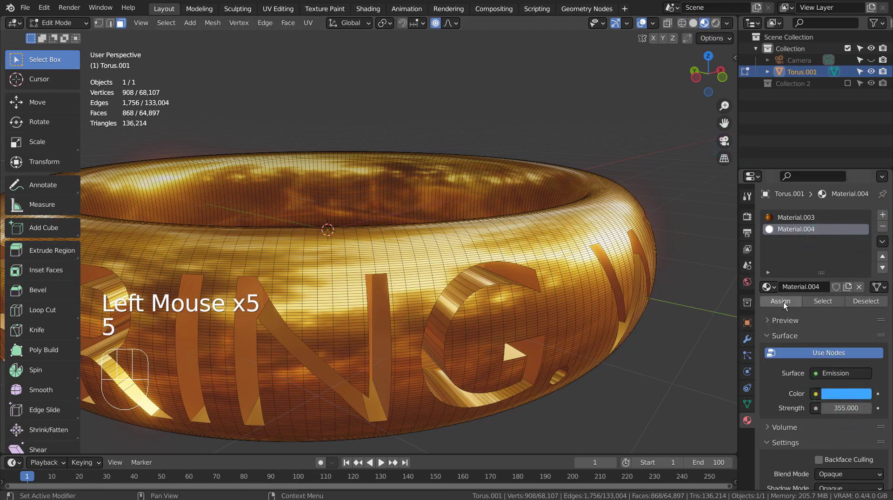
{"action": "left_click", "coordinate": [781, 302]}
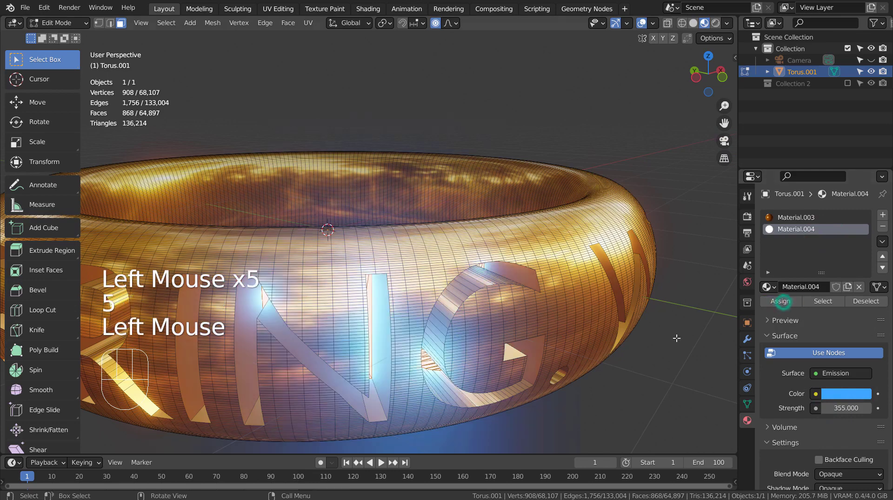
{"action": "left_click", "coordinate": [745, 218]}
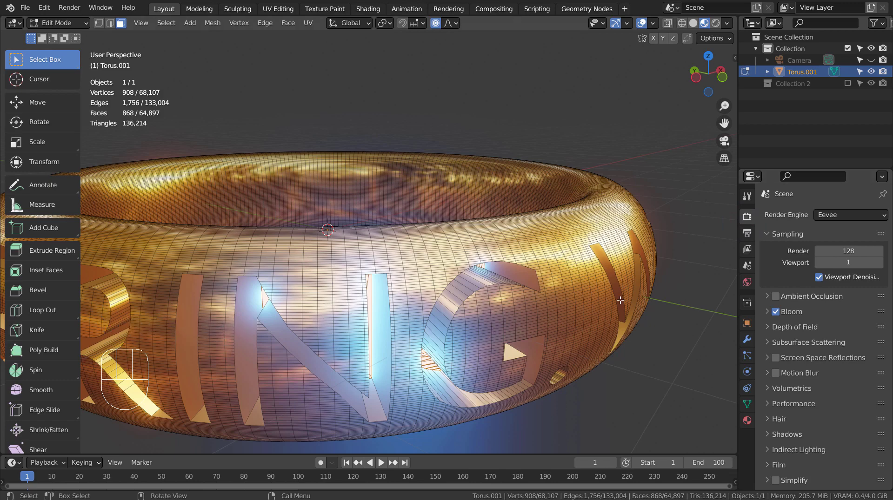
Back in Object Mode, reselect the ring and apply All Transforms so scale reads 1.000
{"action": "key", "text": "KP_1"}
{"action": "key", "text": "Tab"}
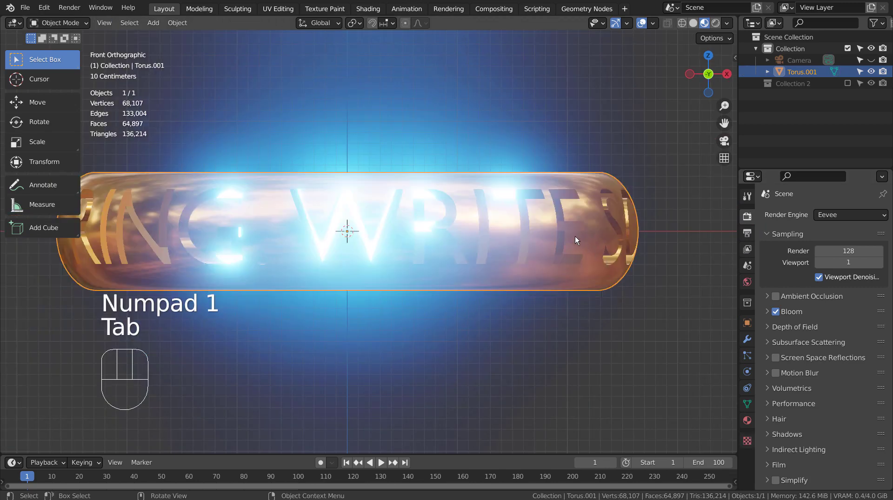
{"action": "scroll", "coordinate": [575, 237], "scroll_direction": "down", "scroll_amount": 2}
{"action": "left_click", "coordinate": [560, 276]}
{"action": "left_click", "coordinate": [476, 239]}
{"action": "key", "text": "n"}
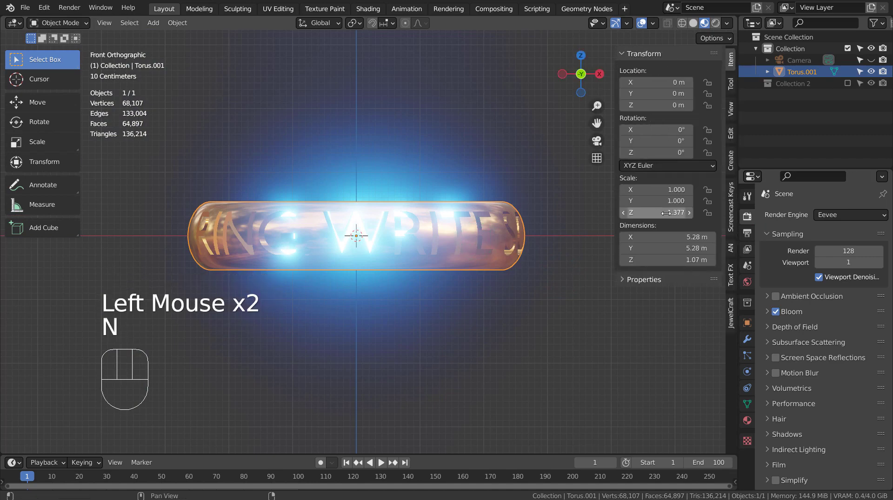
{"action": "key", "text": "ctrl+a"}
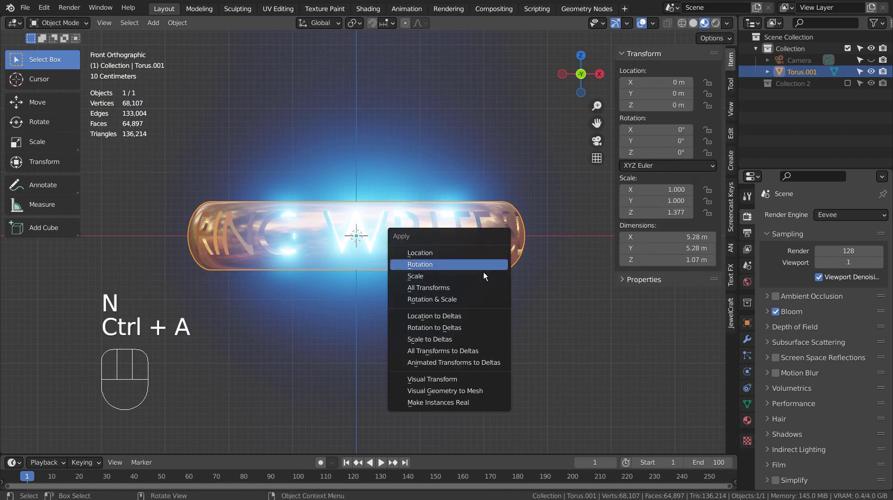
{"action": "left_click", "coordinate": [482, 284]}
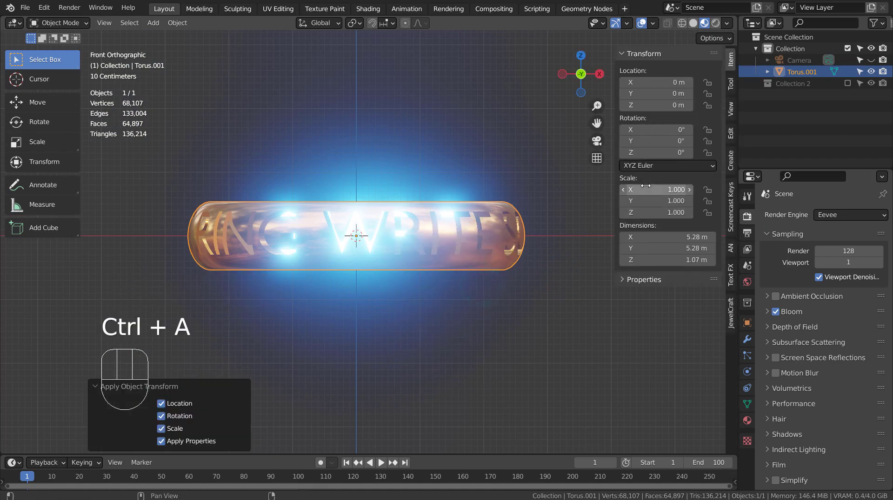
Set the ring's Z rotation to 0° and keyframe it on frame 1
{"action": "left_click", "coordinate": [651, 155]}
{"action": "key", "text": "ctrl+z"}
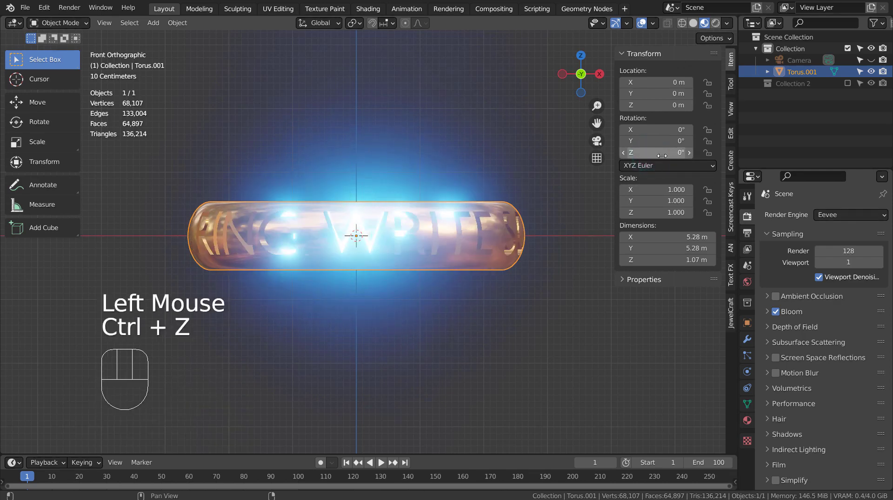
{"action": "left_click", "coordinate": [662, 155]}
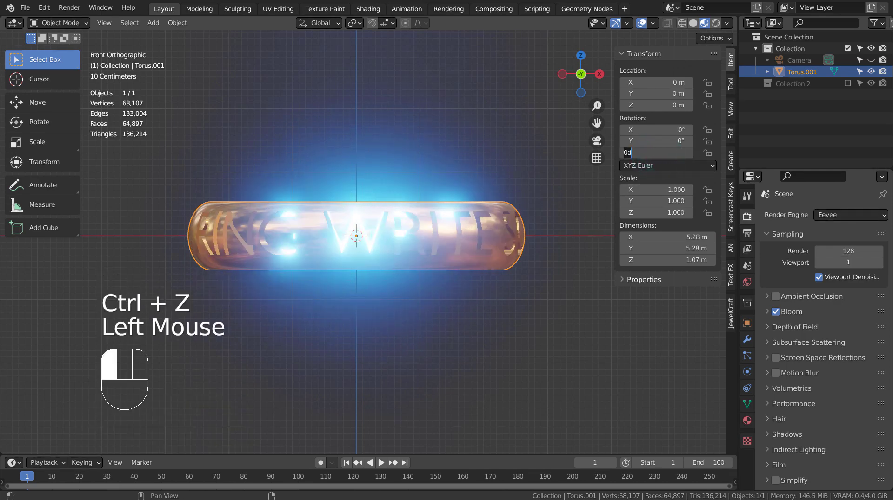
{"action": "left_click", "coordinate": [607, 199]}
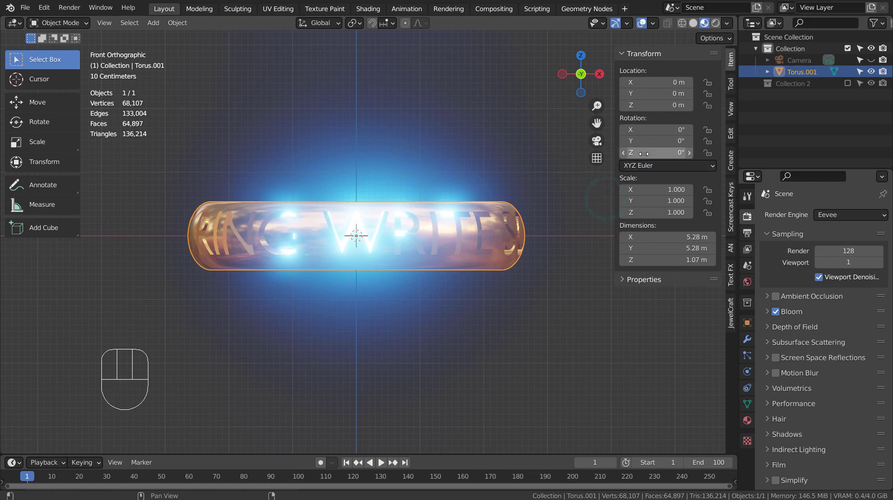
{"action": "key", "text": "i"}
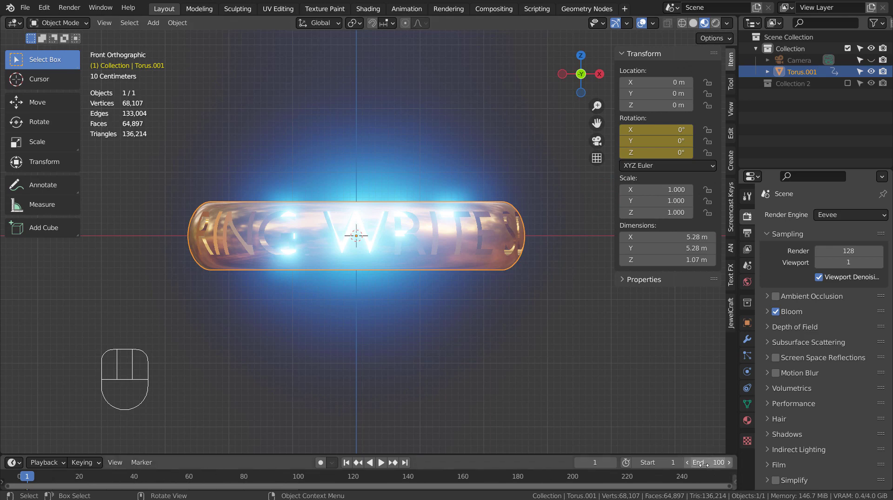
Keyframe Z rotation at -359° on frame 100 and play the spin animation
{"action": "left_click", "coordinate": [300, 478]}
{"action": "double_click", "coordinate": [644, 153]}
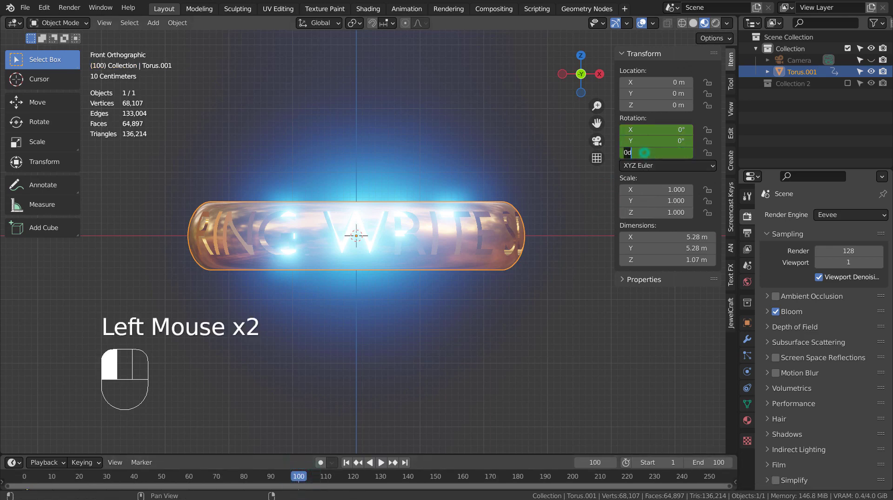
{"action": "key", "text": "Return"}
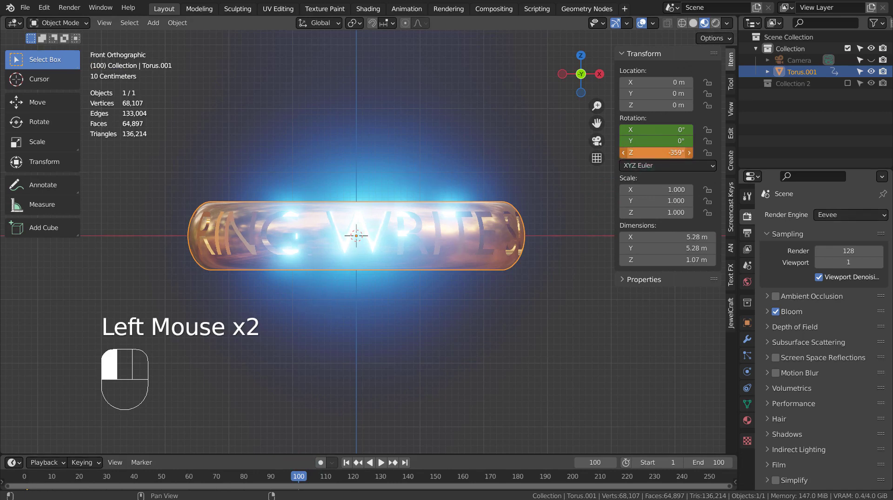
{"action": "key", "text": "i"}
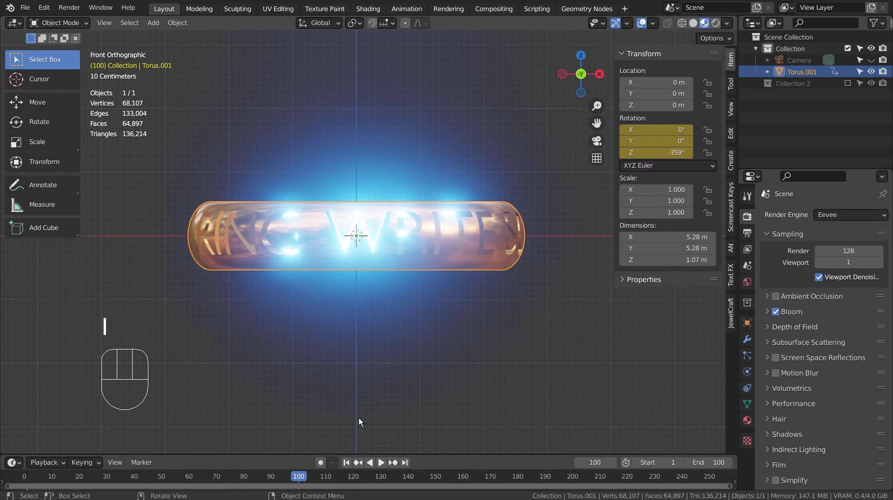
{"action": "left_click", "coordinate": [380, 463]}
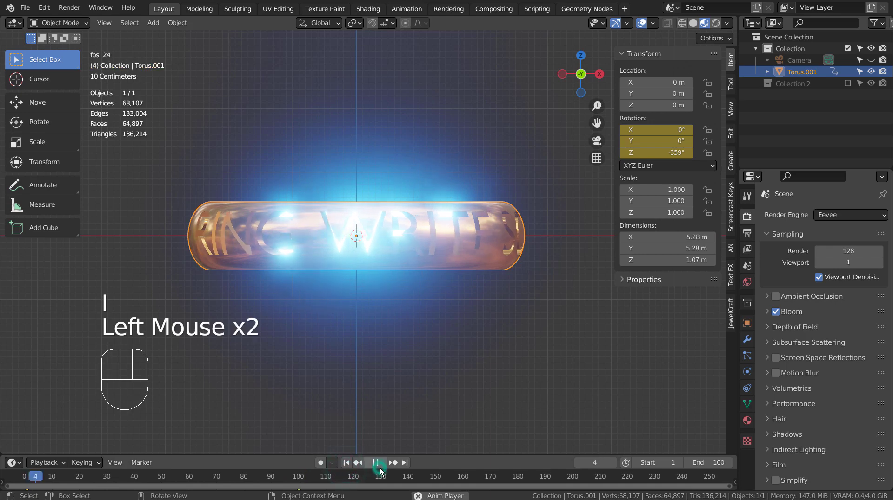
{"action": "left_click", "coordinate": [408, 396]}
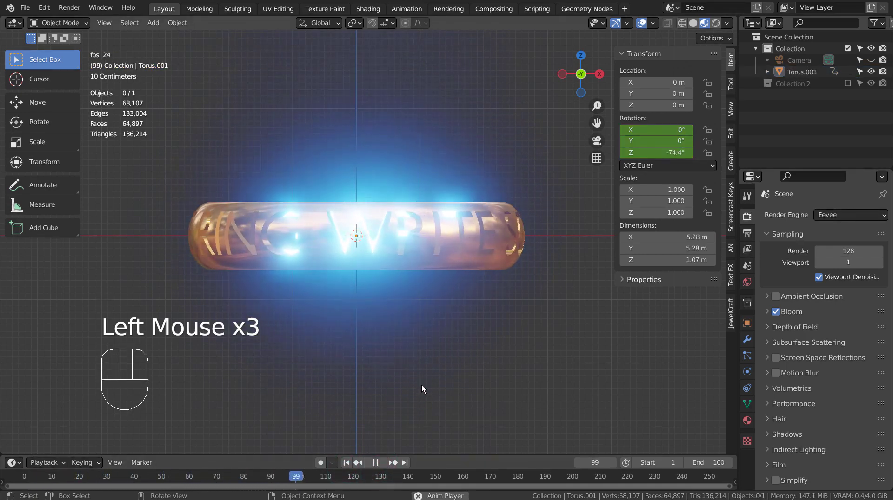
{"action": "left_click", "coordinate": [440, 235]}
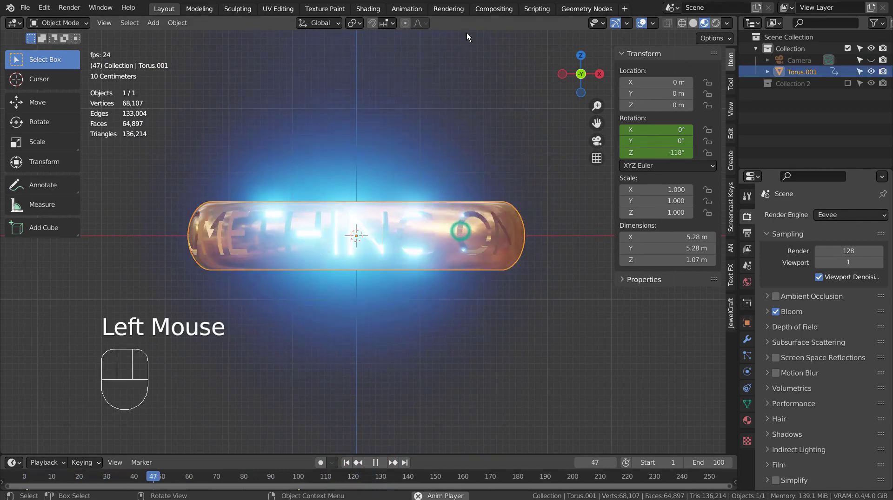
Set the rotation channel to Linear Extrapolation in the Animation workspace and switch to Material Preview
{"action": "left_click", "coordinate": [406, 9]}
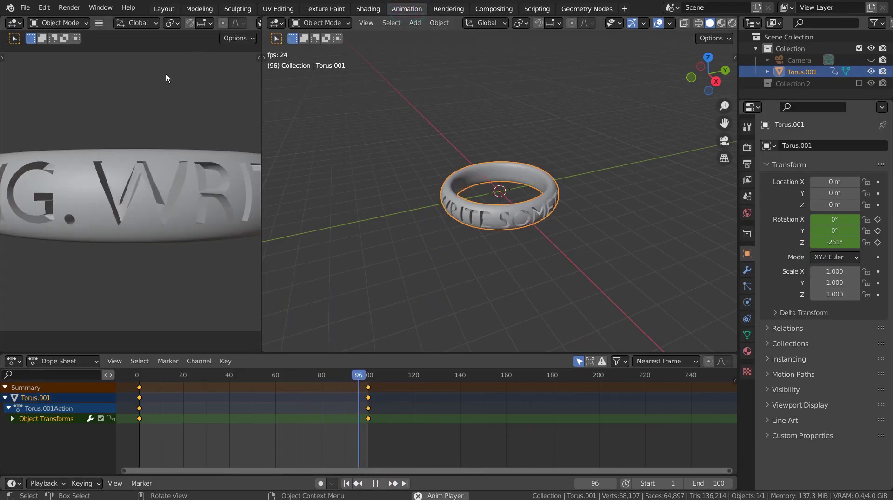
{"action": "left_click", "coordinate": [209, 361]}
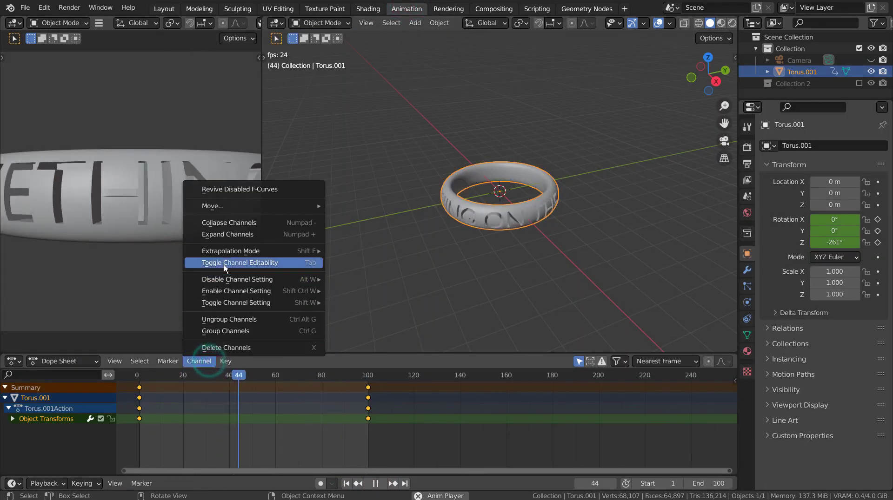
{"action": "mouse_move", "coordinate": [278, 250]}
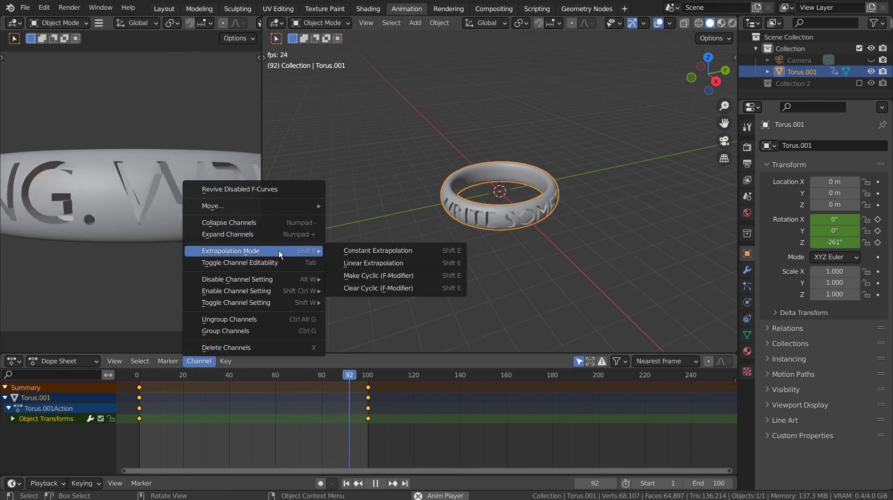
{"action": "left_click", "coordinate": [369, 263]}
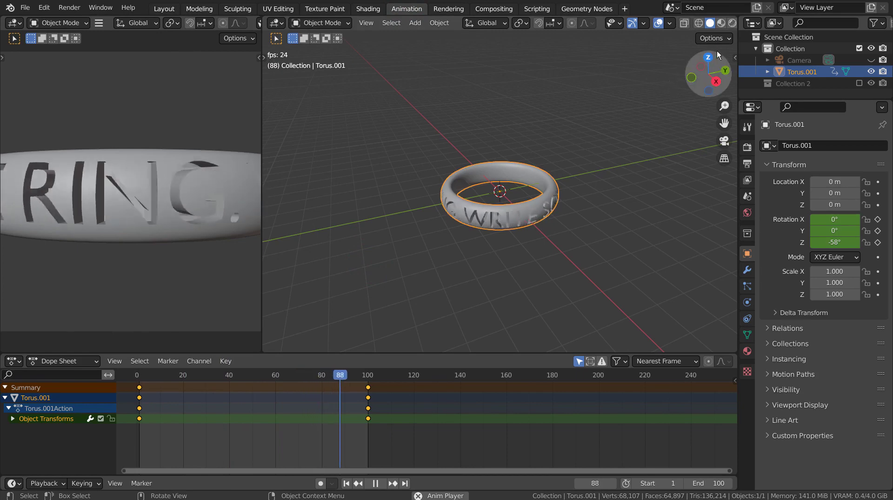
{"action": "left_click", "coordinate": [719, 23]}
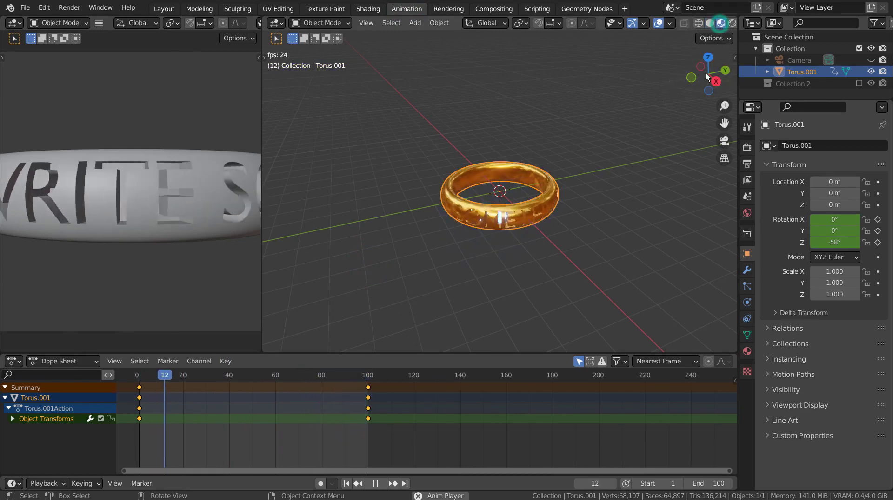
{"action": "left_click", "coordinate": [643, 206]}
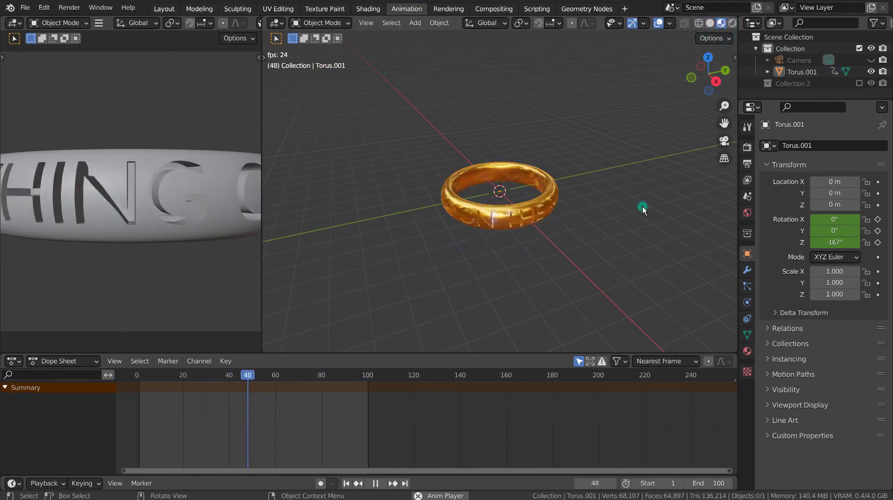
Switch to the Layout workspace to watch the glowing ring spin
{"action": "left_click", "coordinate": [164, 8]}
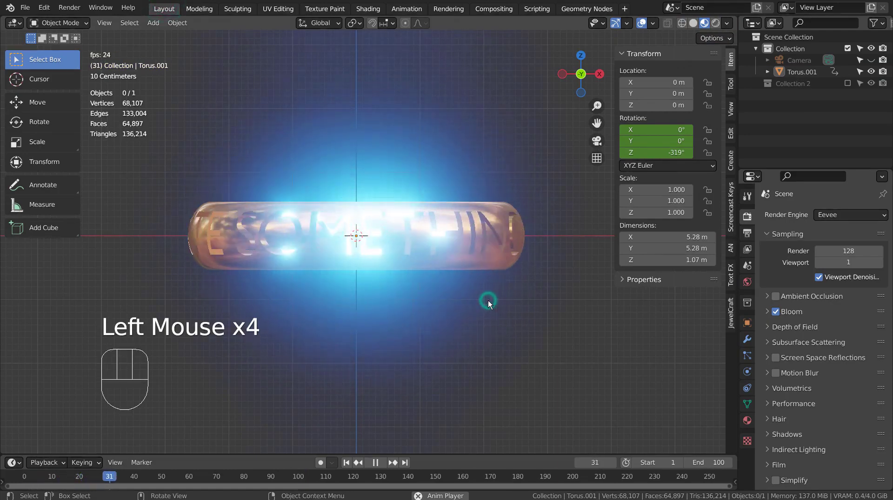